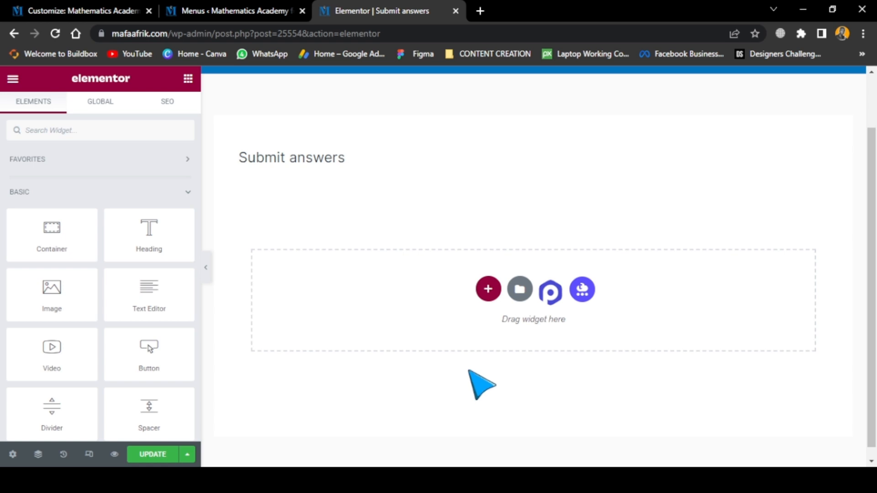
# Search the widgets for "form" and place the Form widget in the empty section below the Submit answers title
pyautogui.click(73, 129)
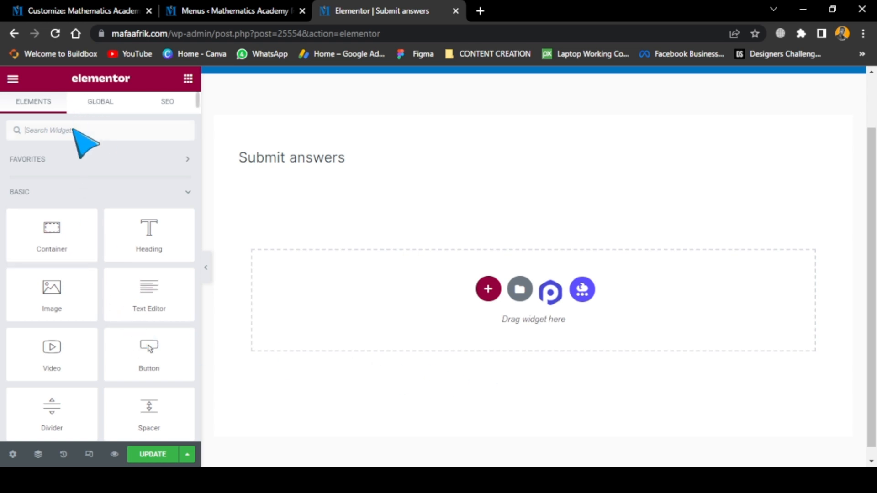
pyautogui.write('form')
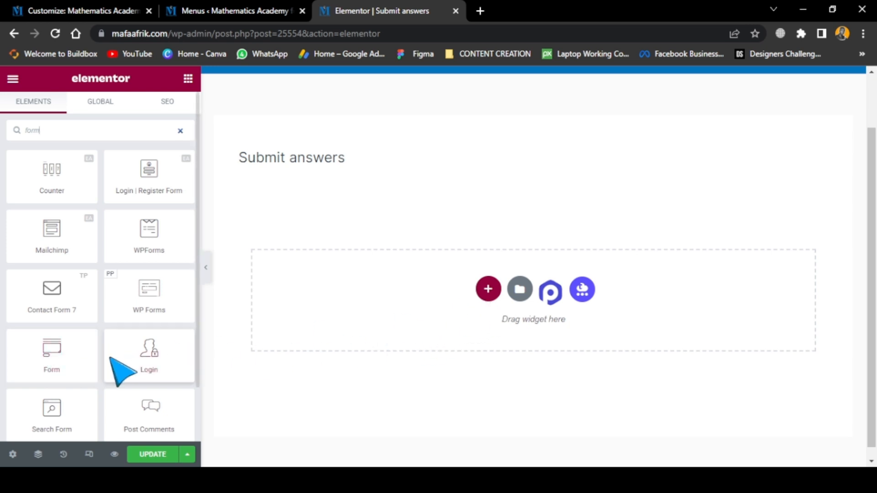
pyautogui.moveTo(53, 358); pyautogui.dragTo(448, 279)
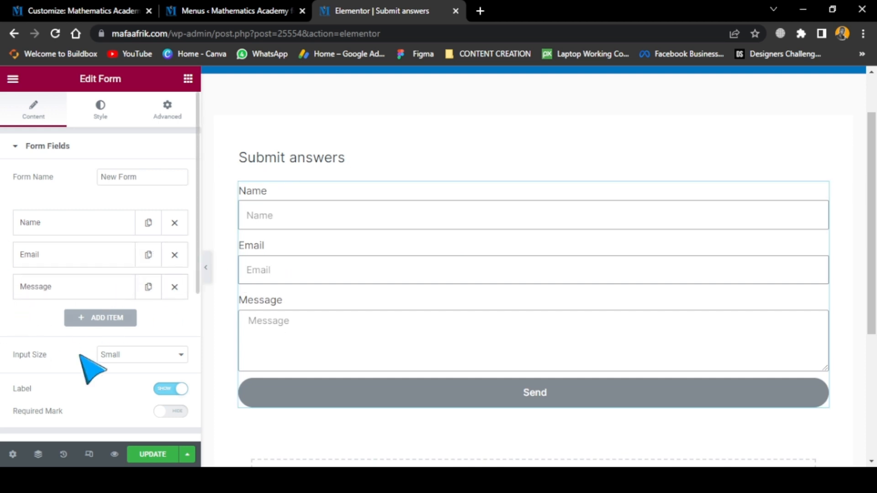
pyautogui.scroll(-4, 445, 338)
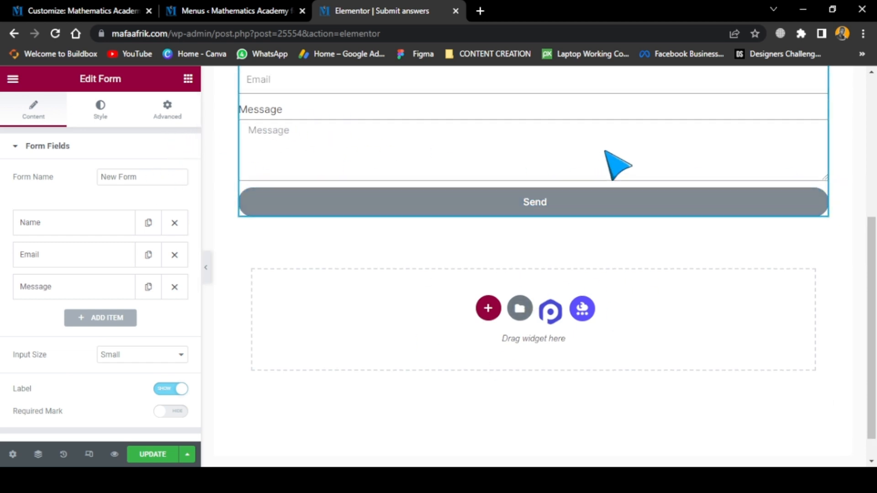
pyautogui.scroll(4, 617, 176)
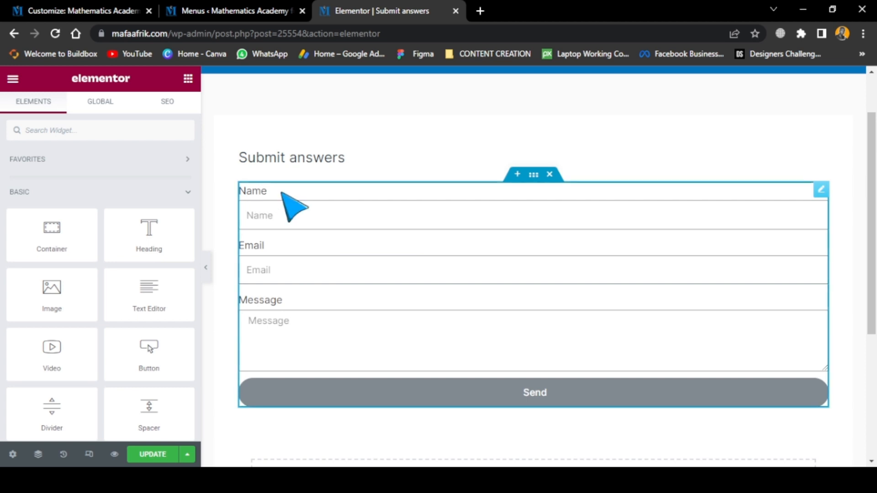
# Rename the form as "New Form 1"
pyautogui.click(505, 188)
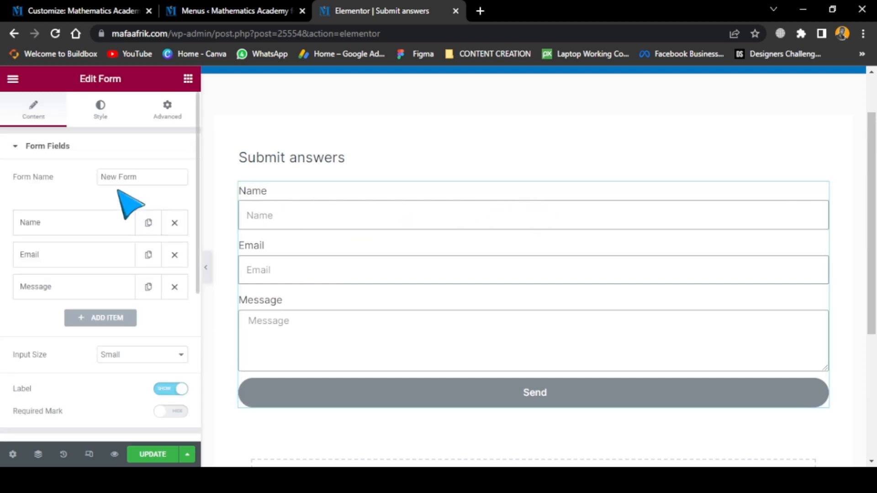
pyautogui.click(140, 178)
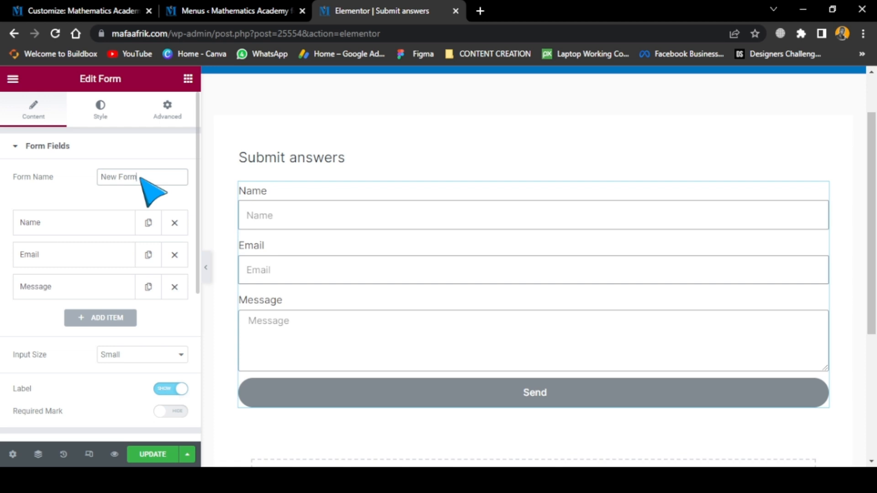
pyautogui.write('4')
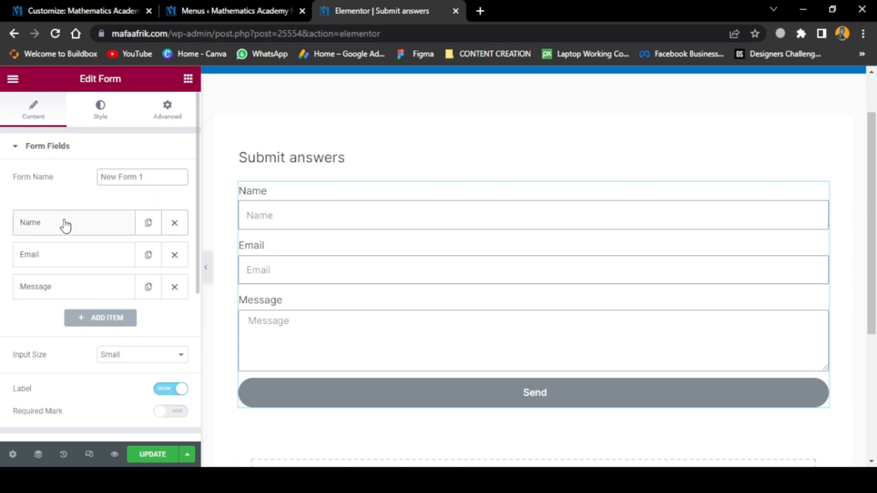
# Review the content settings of the form's Name field, including its field type
pyautogui.scroll(-2, 45, 224)
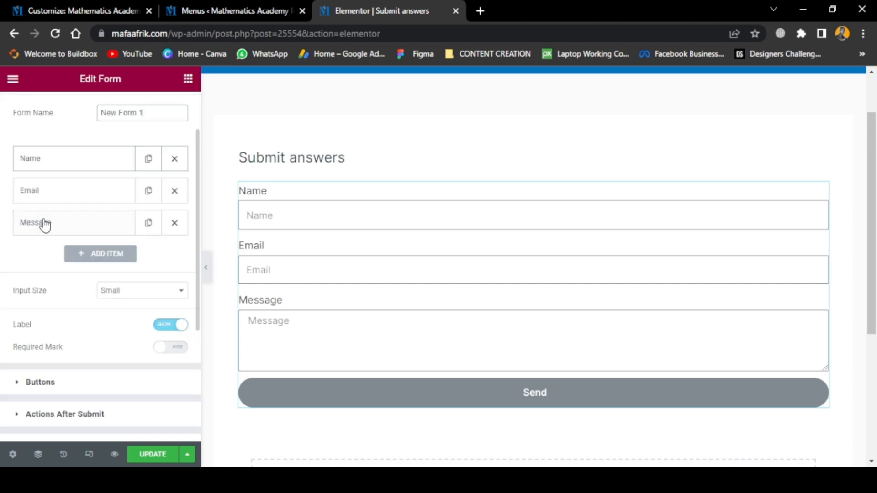
pyautogui.click(113, 168)
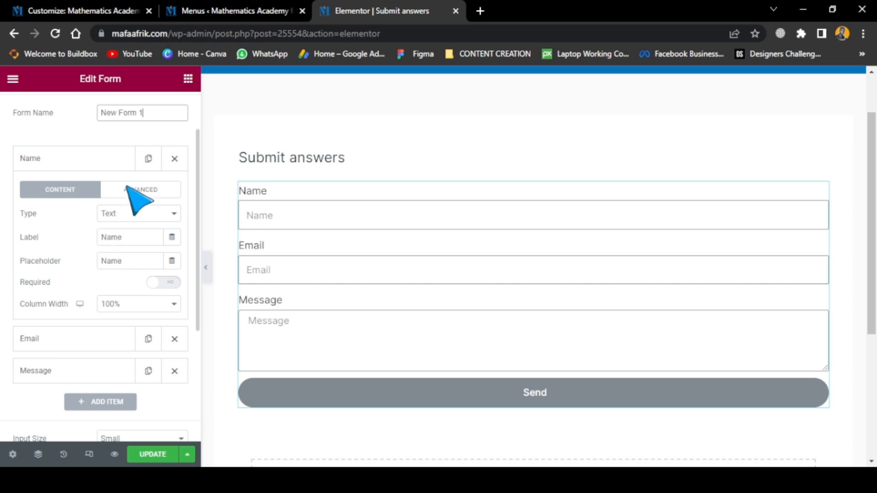
pyautogui.click(127, 210)
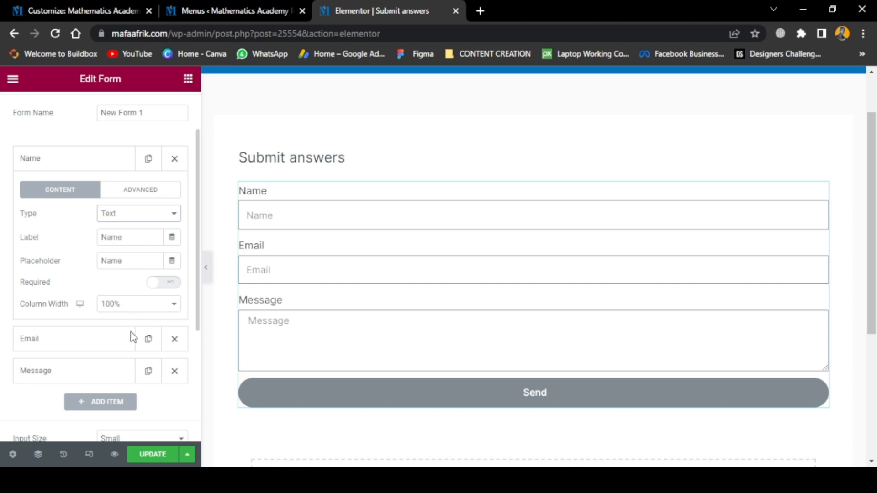
pyautogui.click(75, 163)
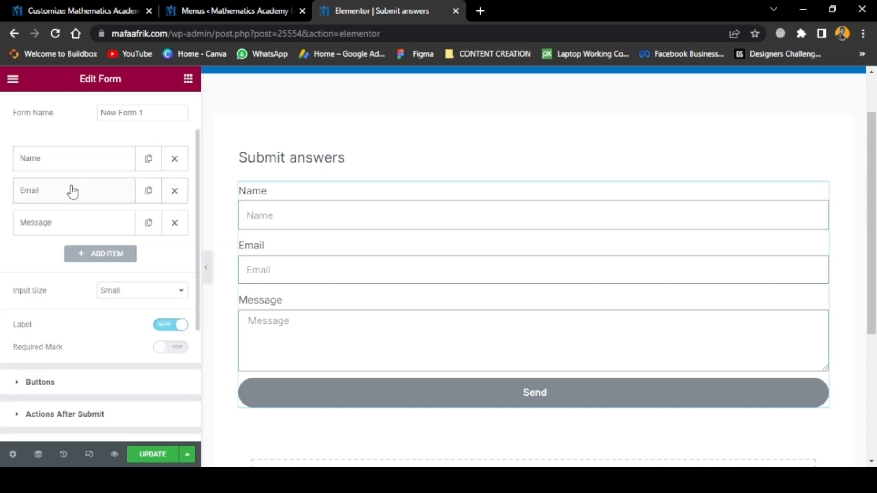
# Clear the Email field's label, re-enter it as "Email", and switch the field's Required option off and back on
pyautogui.click(43, 200)
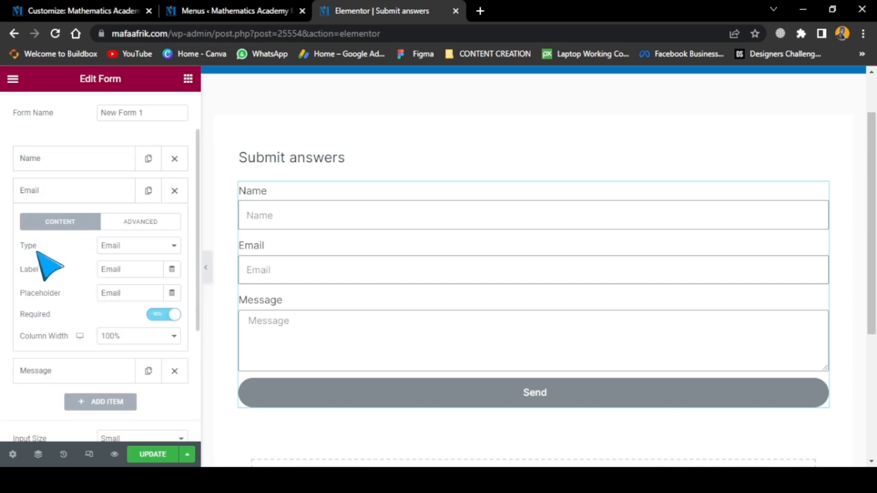
pyautogui.click(125, 270)
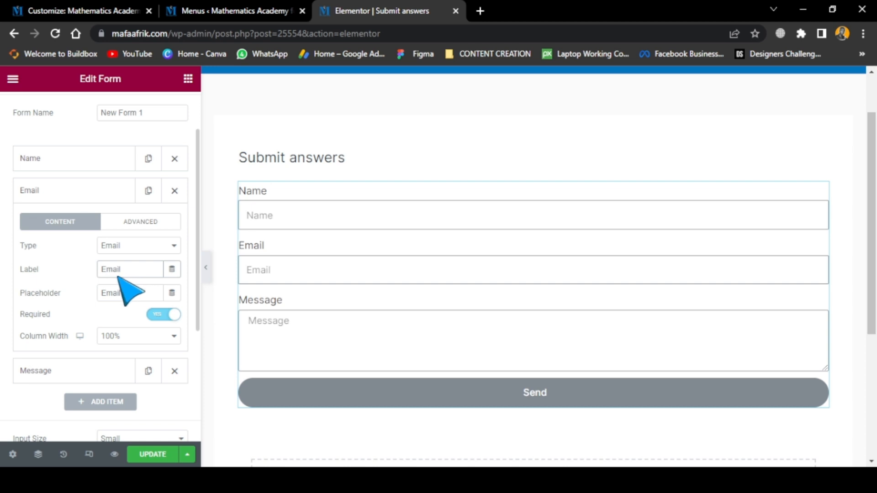
pyautogui.press('BackSpace')
pyautogui.press('BackSpace')
pyautogui.press('BackSpace')
pyautogui.press('BackSpace')
pyautogui.press('BackSpace')
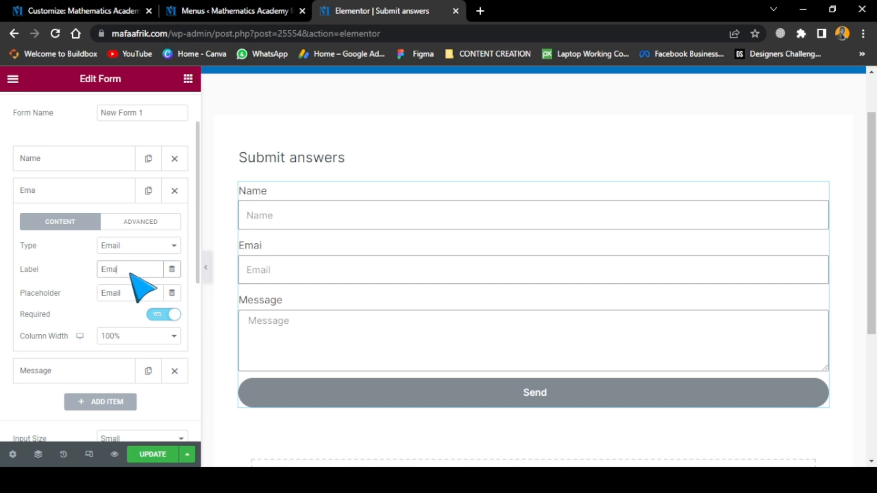
pyautogui.write('cyril')
pyautogui.press('BackSpace')
pyautogui.press('BackSpace')
pyautogui.press('BackSpace')
pyautogui.press('BackSpace')
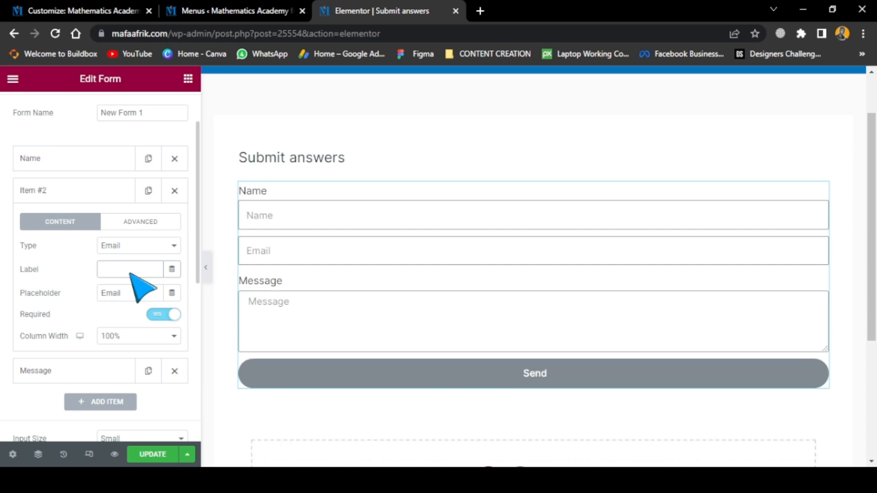
pyautogui.write('E')
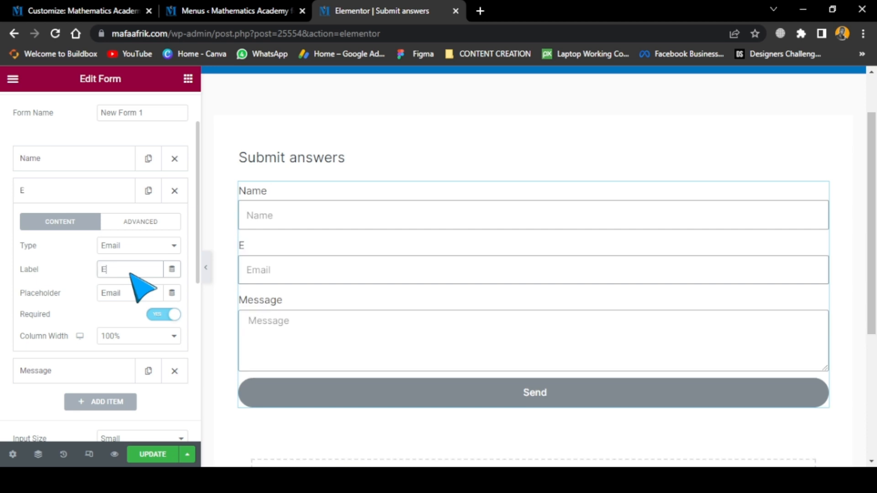
pyautogui.write('mail')
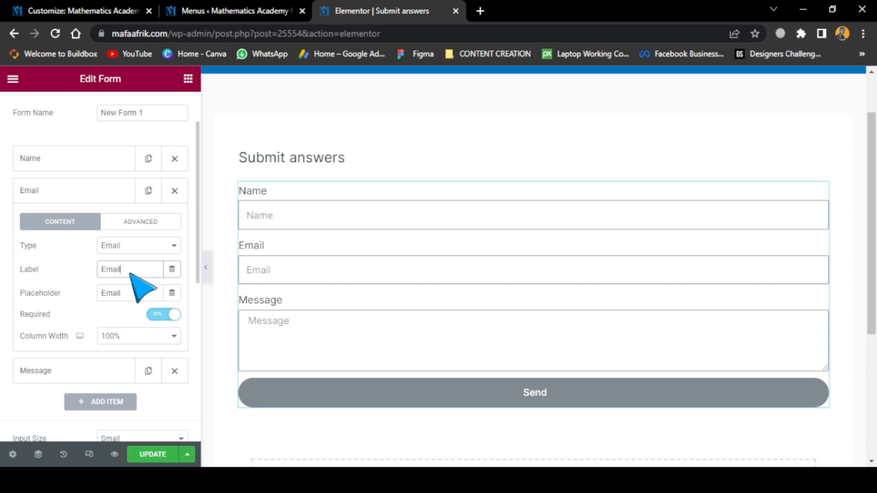
pyautogui.click(165, 315)
pyautogui.click(161, 314)
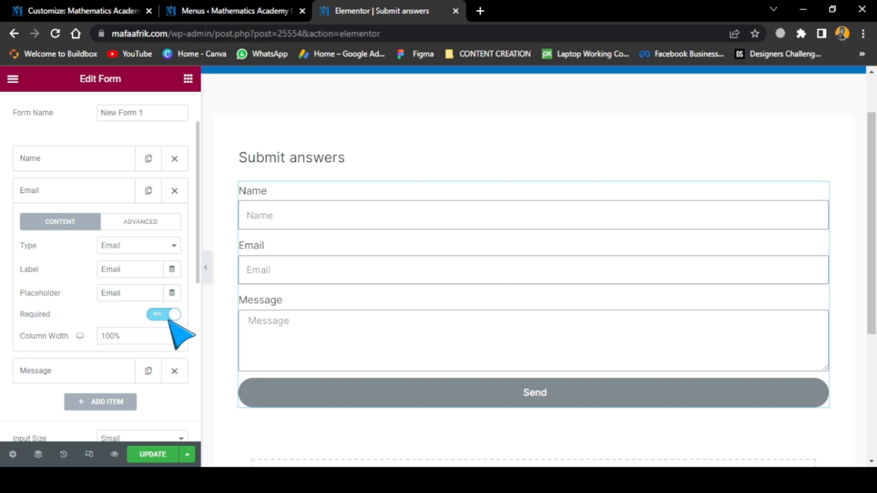
# Make the form's Name field required and collapse its settings
pyautogui.click(300, 222)
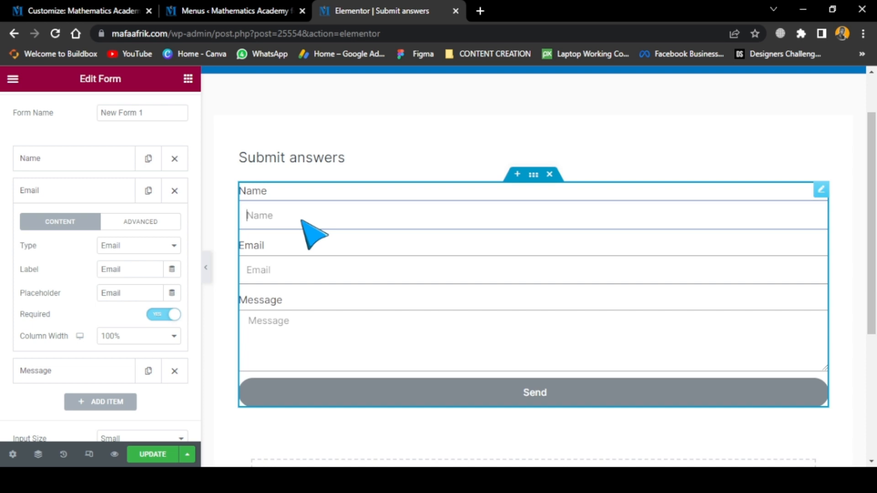
pyautogui.click(96, 167)
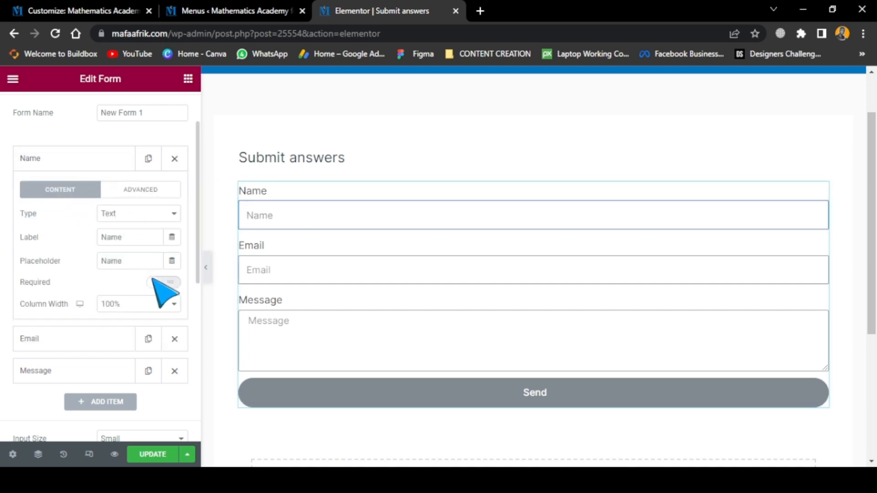
pyautogui.click(166, 282)
pyautogui.click(73, 167)
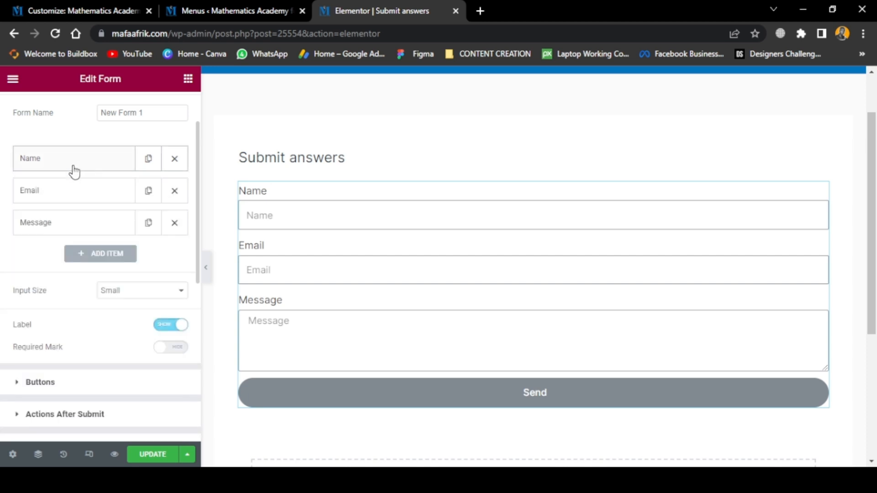
# Check the Message field, add a blank fourth form field and delete it again
pyautogui.click(88, 226)
pyautogui.click(89, 226)
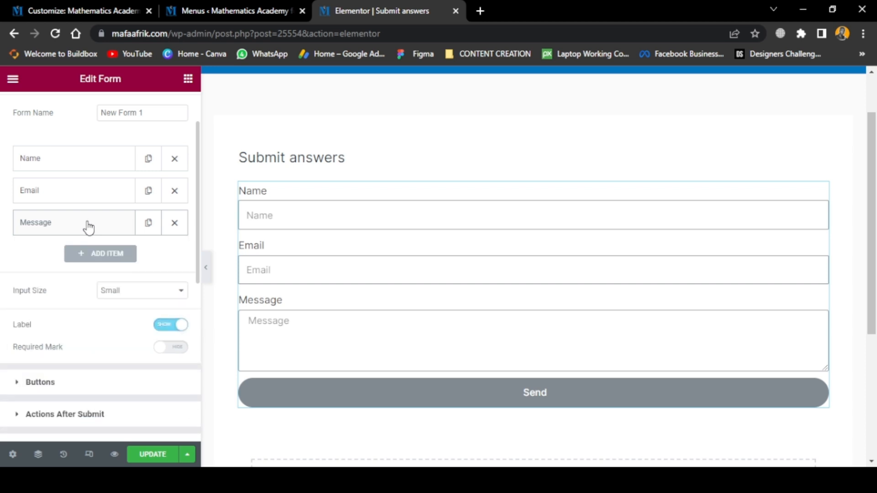
pyautogui.click(87, 254)
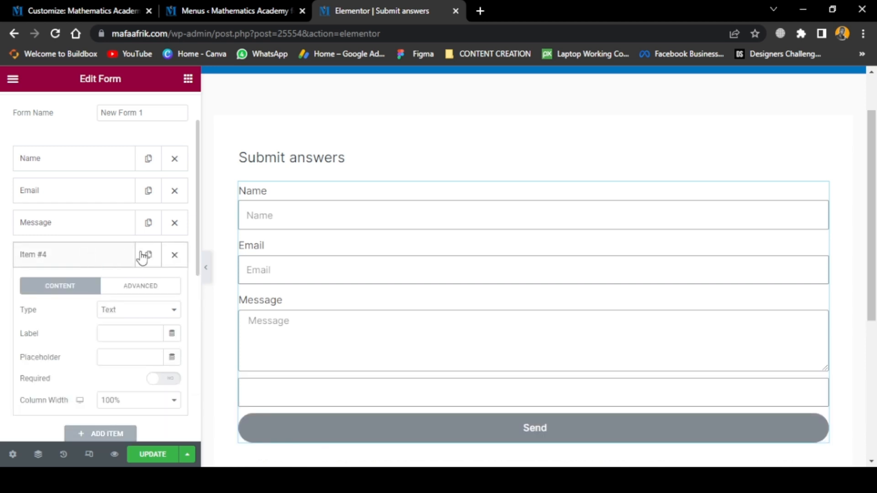
pyautogui.click(173, 256)
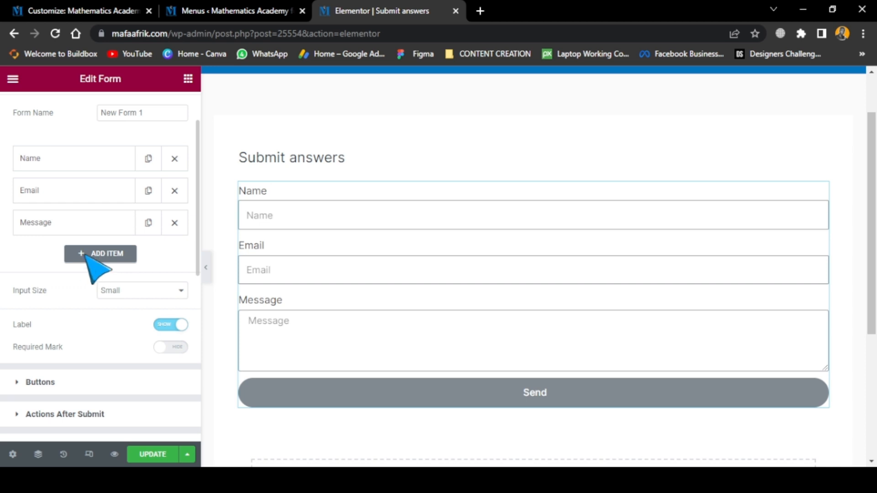
# Add a Tel field labelled "WhatsApp Number" and move it between the Email and Message fields
pyautogui.click(99, 256)
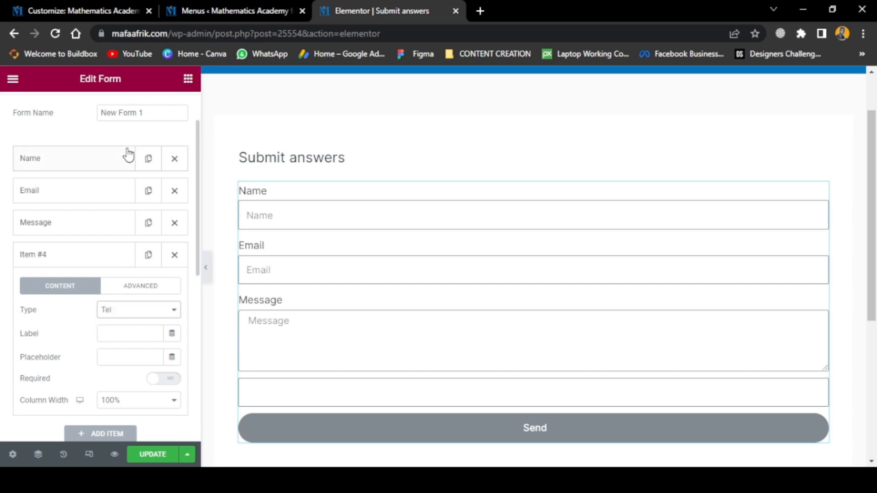
pyautogui.click(111, 333)
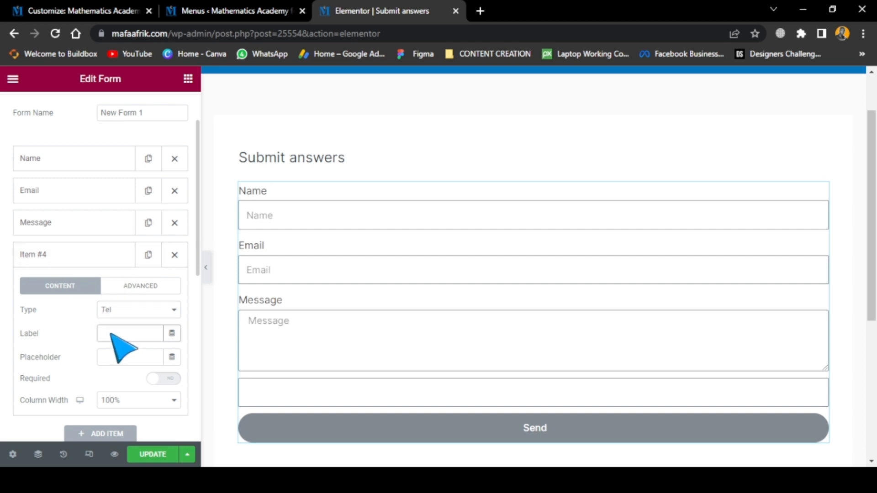
pyautogui.write('WhatsApp Number')
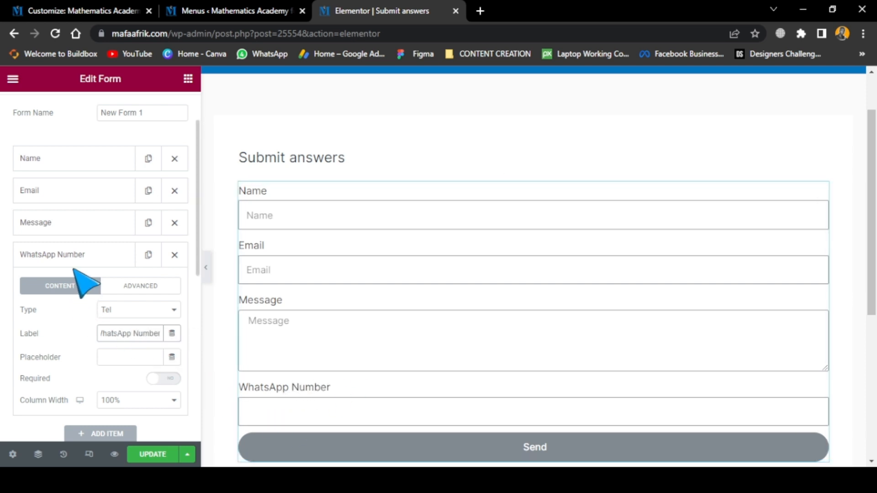
pyautogui.moveTo(63, 265); pyautogui.dragTo(61, 228)
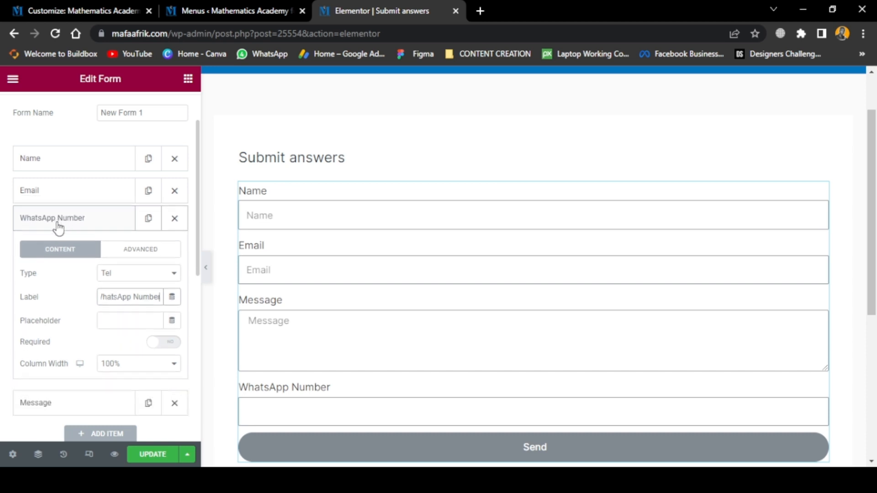
pyautogui.click(59, 223)
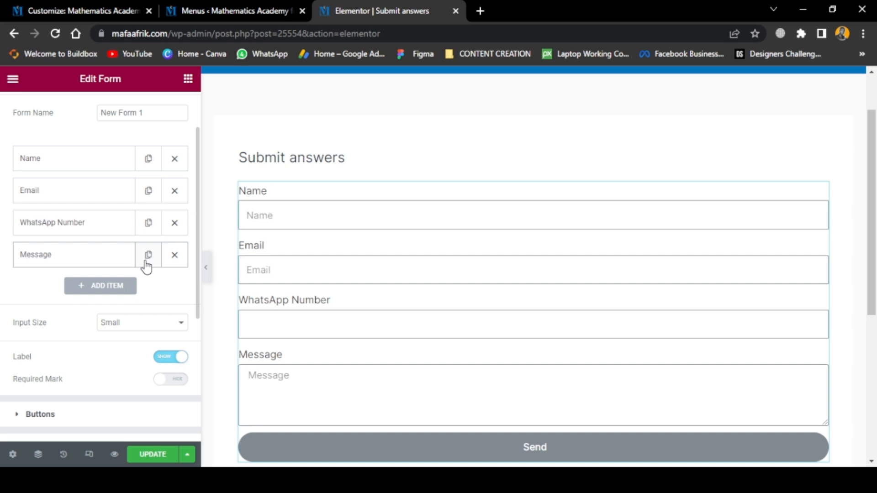
# Set the form's button size to Extra Small and its alignment to Center
pyautogui.scroll(-4, 98, 381)
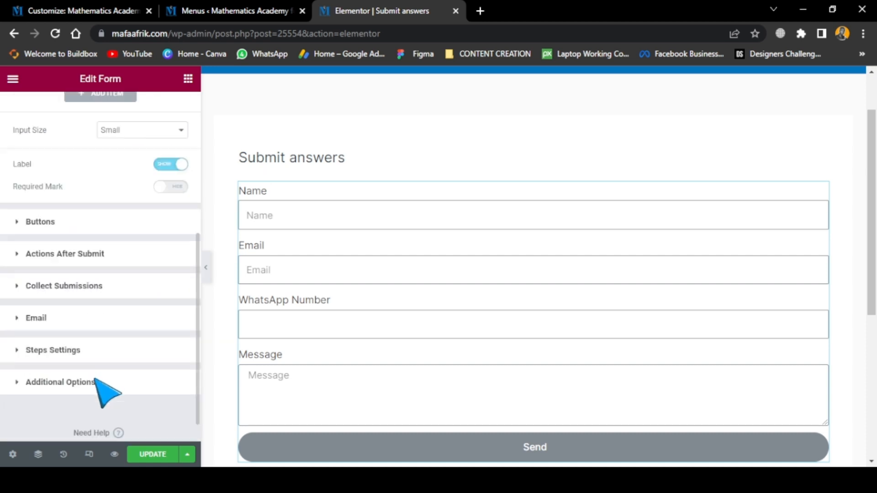
pyautogui.scroll(-1, 94, 378)
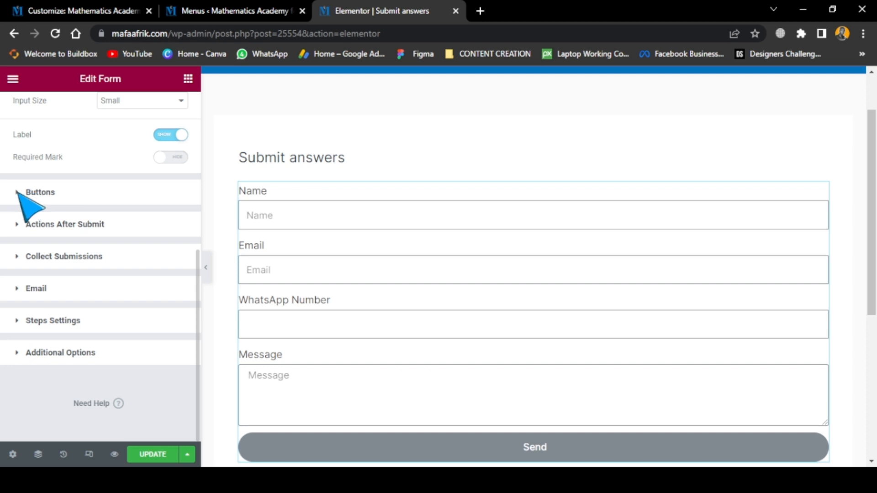
pyautogui.click(30, 208)
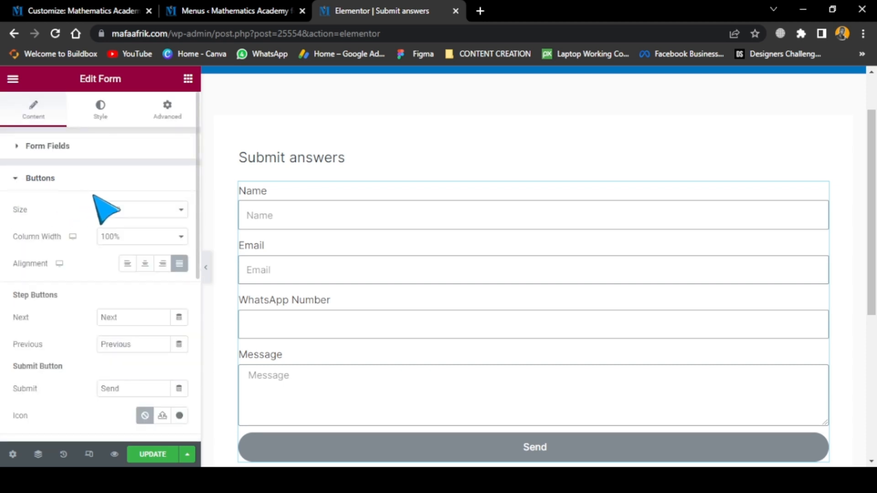
pyautogui.click(128, 230)
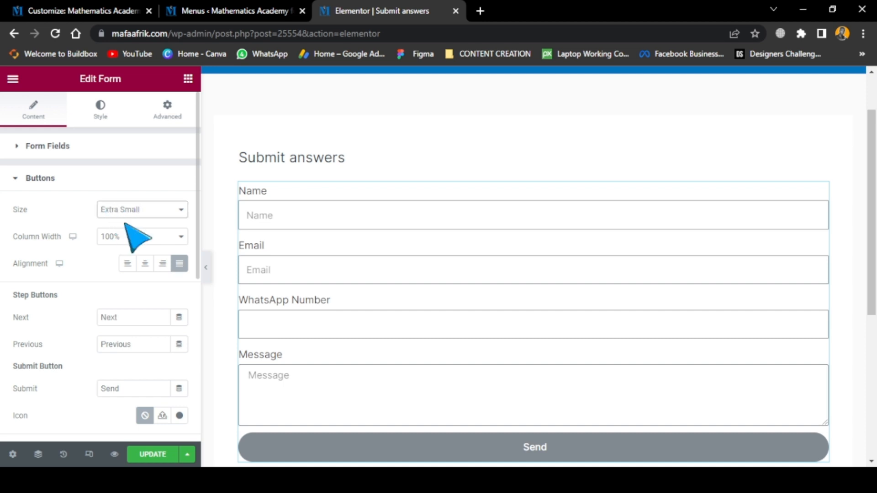
pyautogui.click(145, 266)
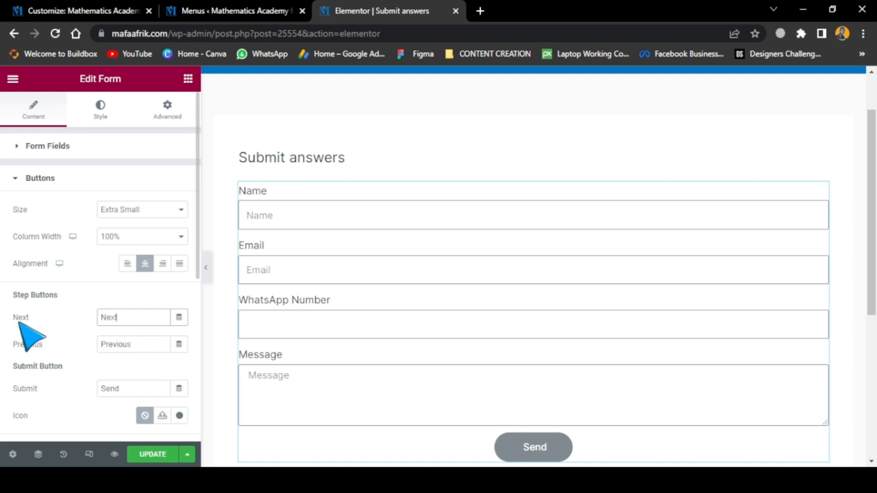
# Check the form's step and submit button settings and the actions available after submission
pyautogui.scroll(-2, 112, 373)
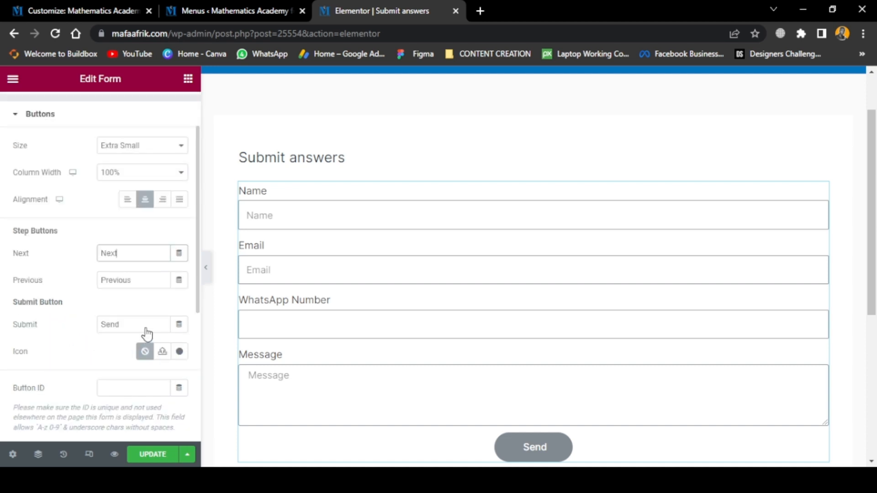
pyautogui.scroll(-4, 118, 398)
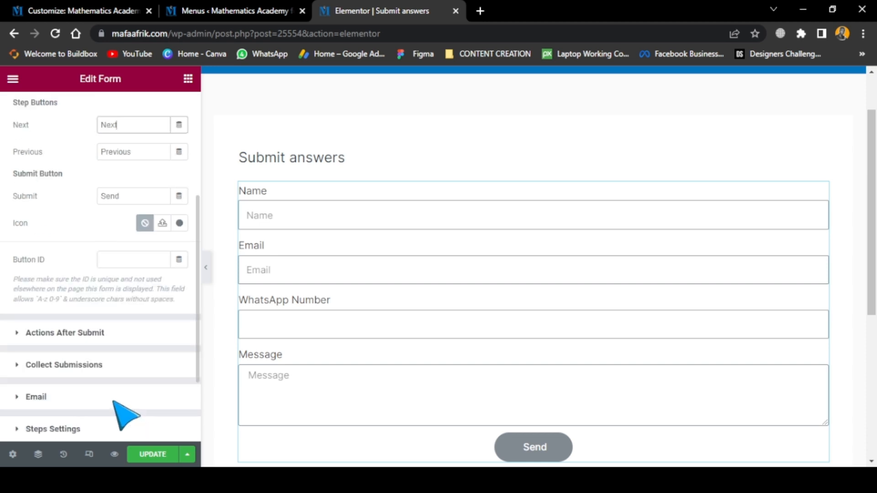
pyautogui.click(75, 333)
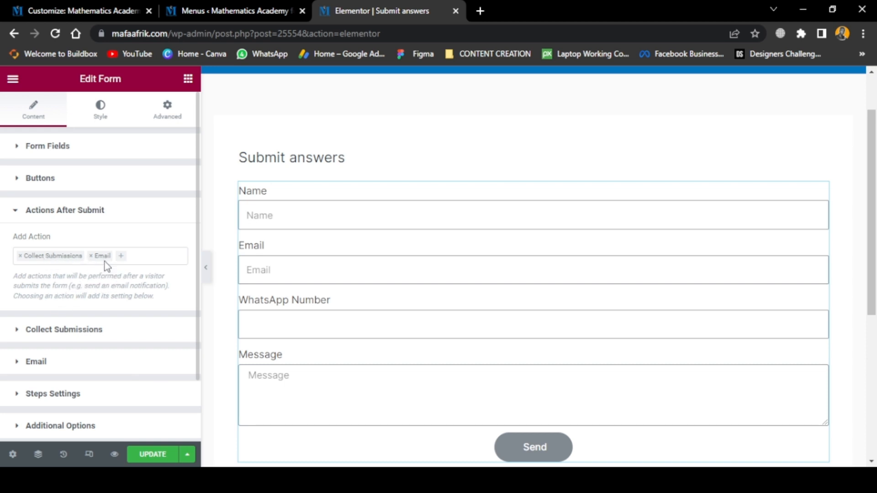
pyautogui.click(123, 259)
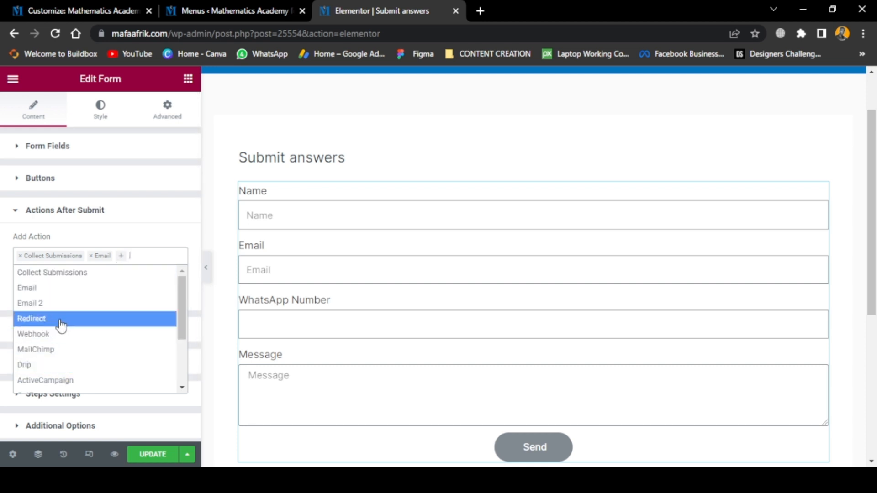
pyautogui.click(136, 222)
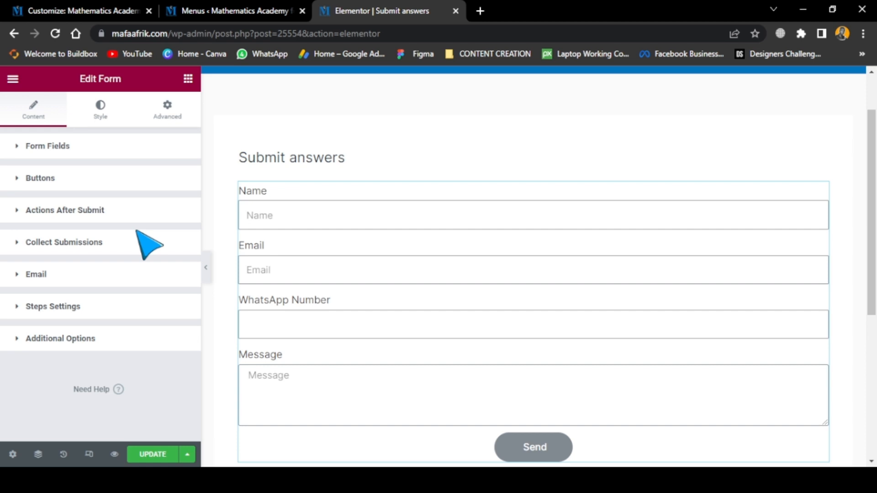
# Review the form's email notification settings, including recipient, subject, message content, sender details and metadata
pyautogui.click(33, 279)
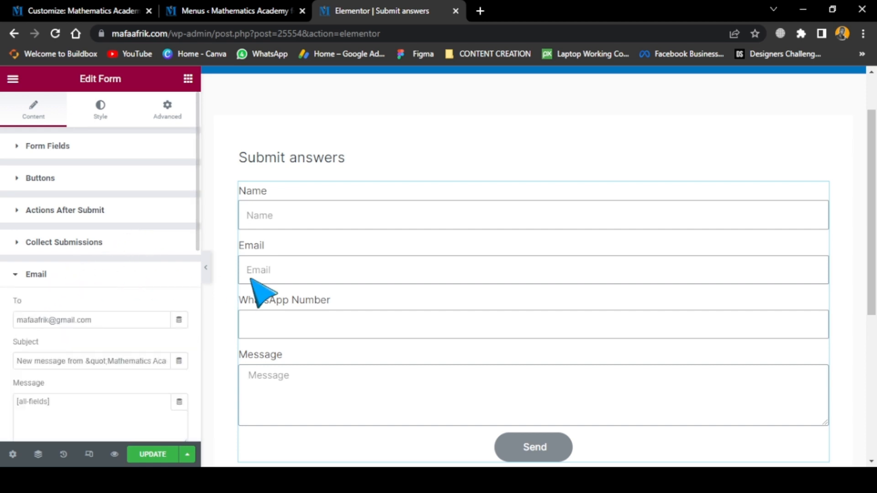
pyautogui.click(19, 210)
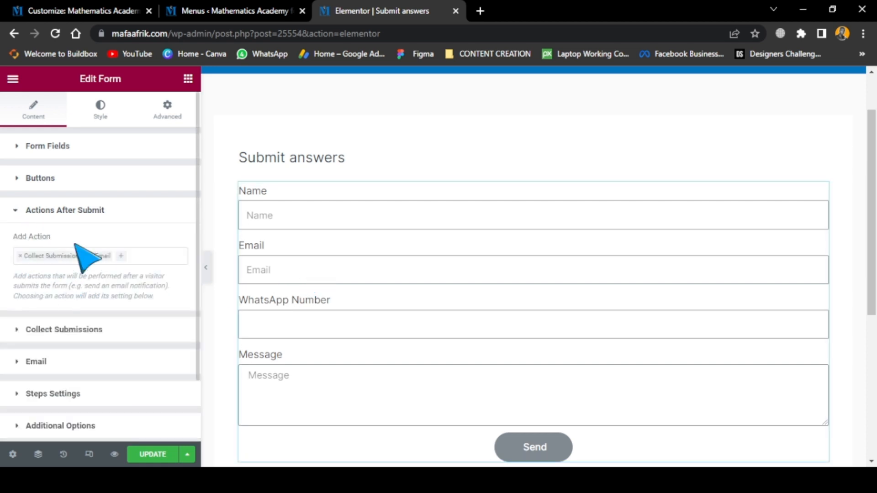
pyautogui.click(57, 211)
pyautogui.click(59, 275)
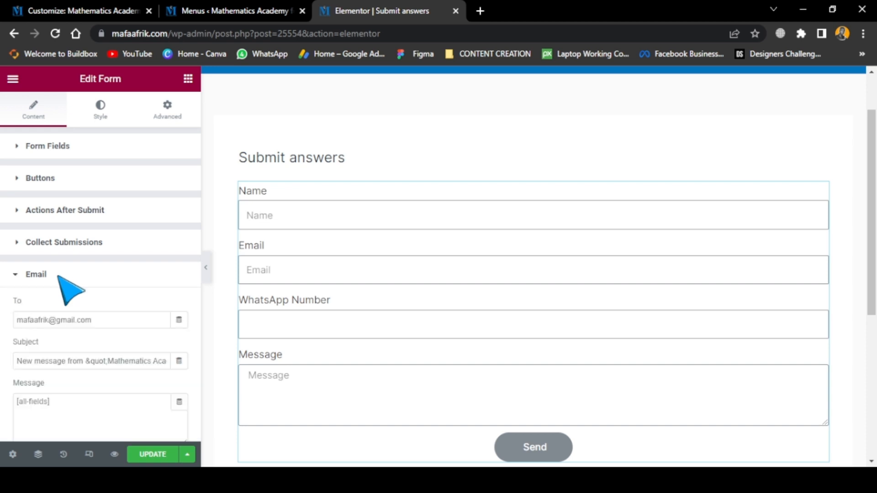
pyautogui.scroll(-2, 58, 340)
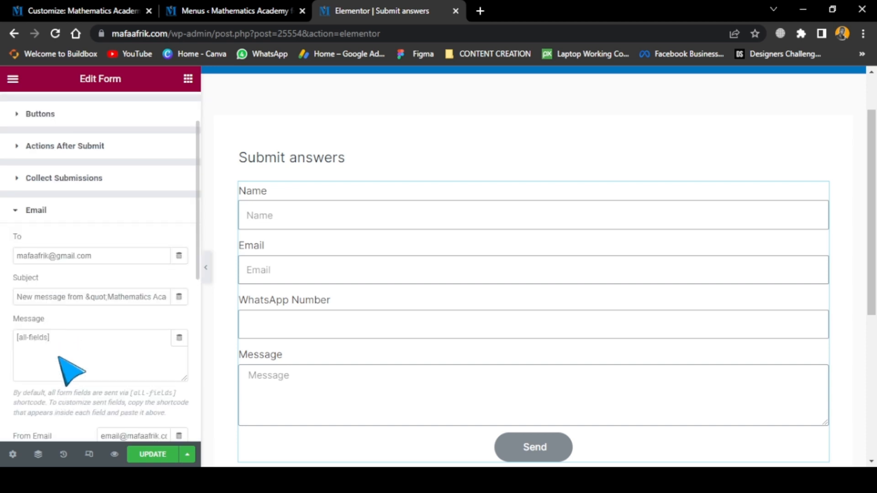
pyautogui.scroll(-2, 69, 362)
pyautogui.click(61, 296)
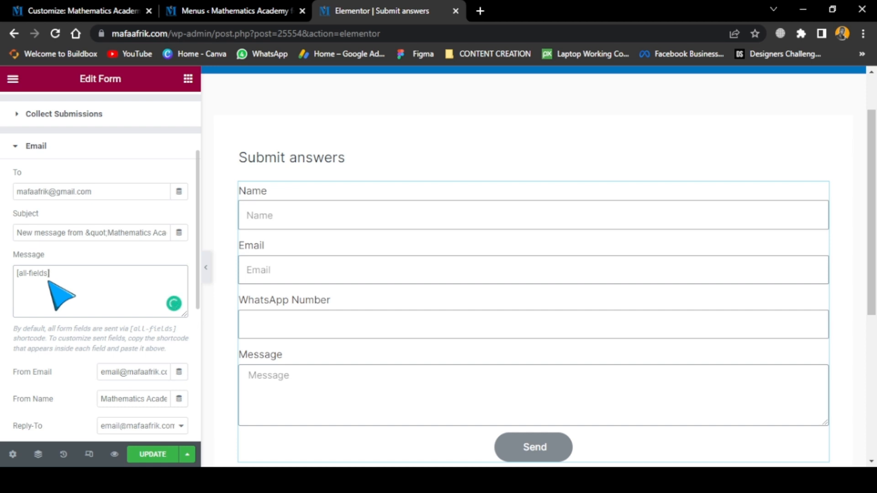
pyautogui.scroll(-3, 66, 299)
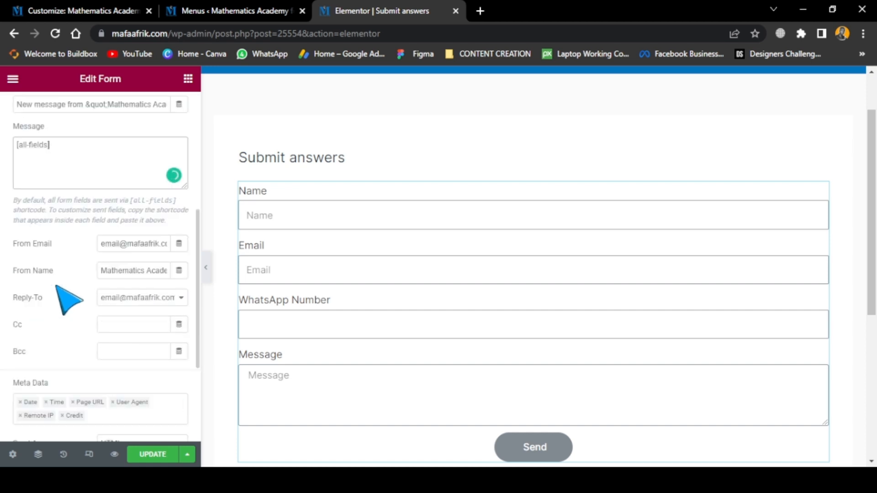
pyautogui.scroll(3, 68, 300)
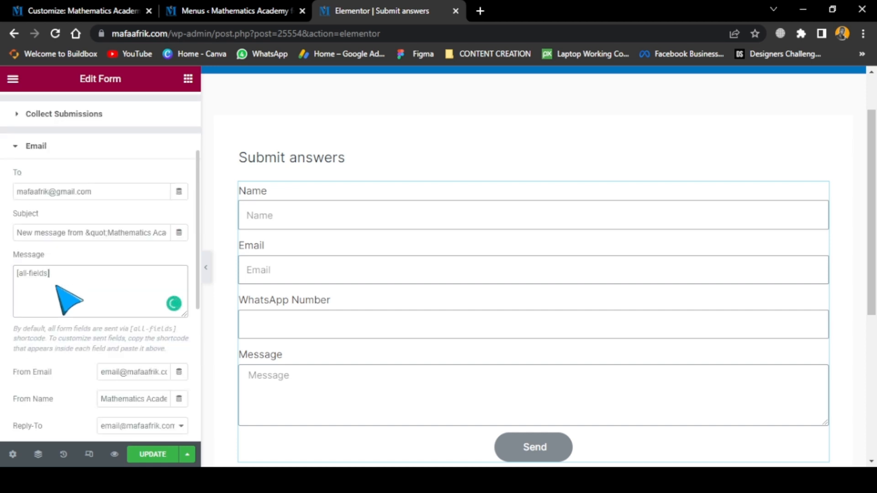
pyautogui.click(26, 146)
# Check the form's additional options, such as form ID and custom messages, and look over the whole form
pyautogui.click(59, 339)
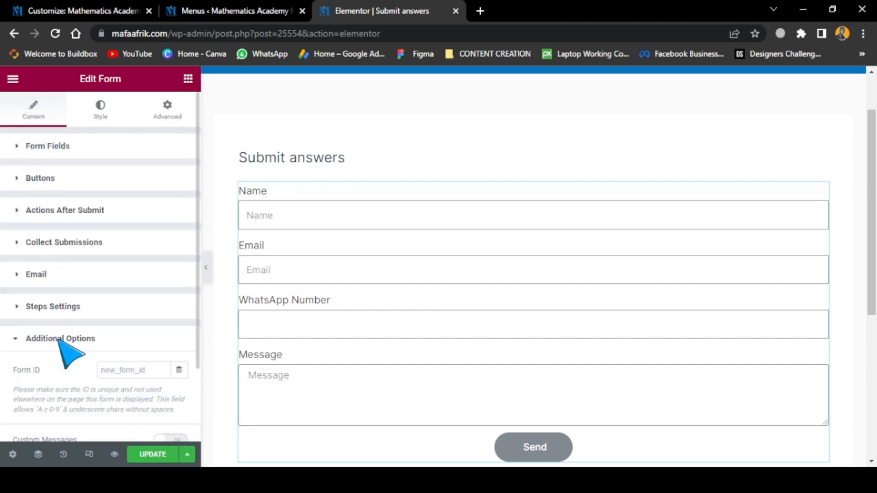
pyautogui.scroll(-2, 68, 352)
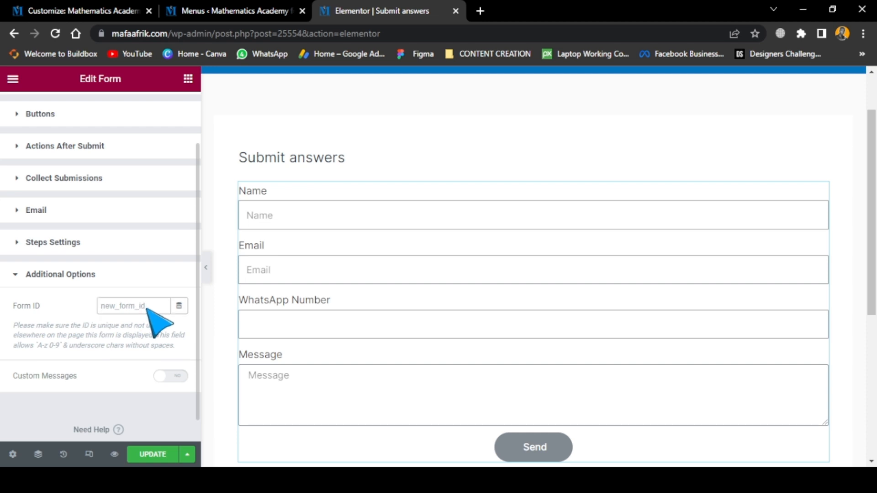
pyautogui.click(16, 275)
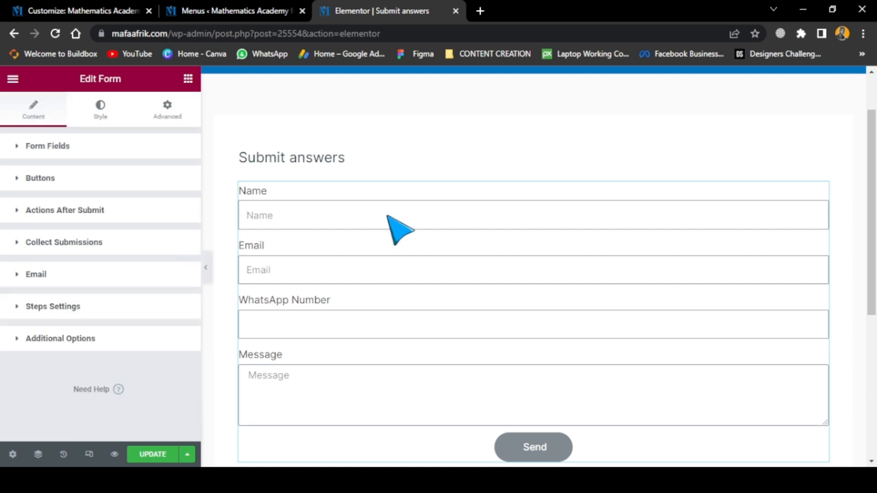
pyautogui.scroll(-3, 411, 288)
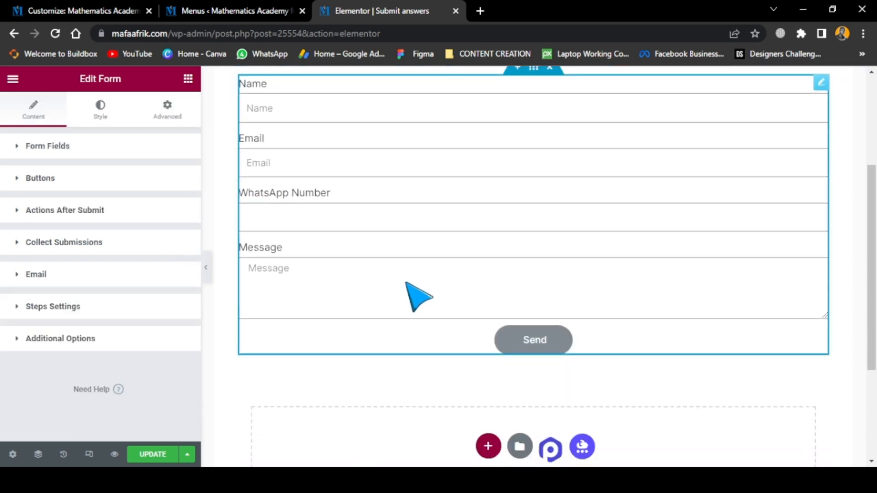
pyautogui.scroll(3, 417, 309)
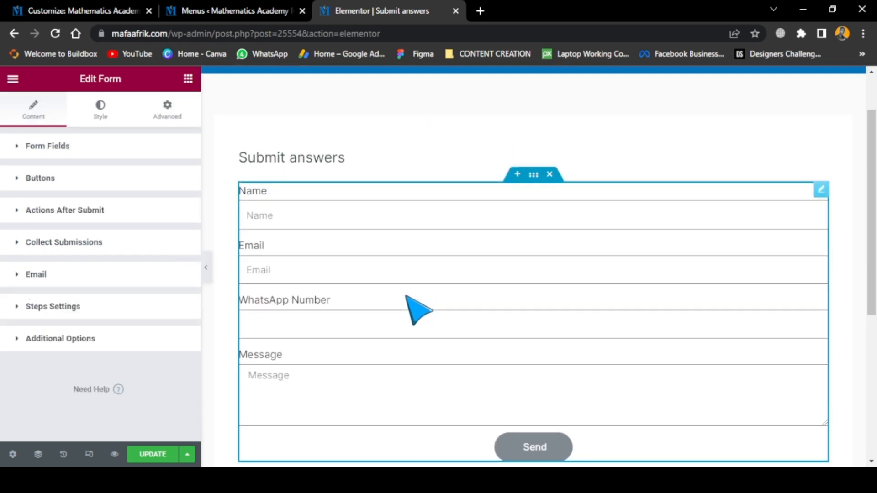
# Narrow the form widget directly on the page to about 44% of its container's width
pyautogui.click(97, 115)
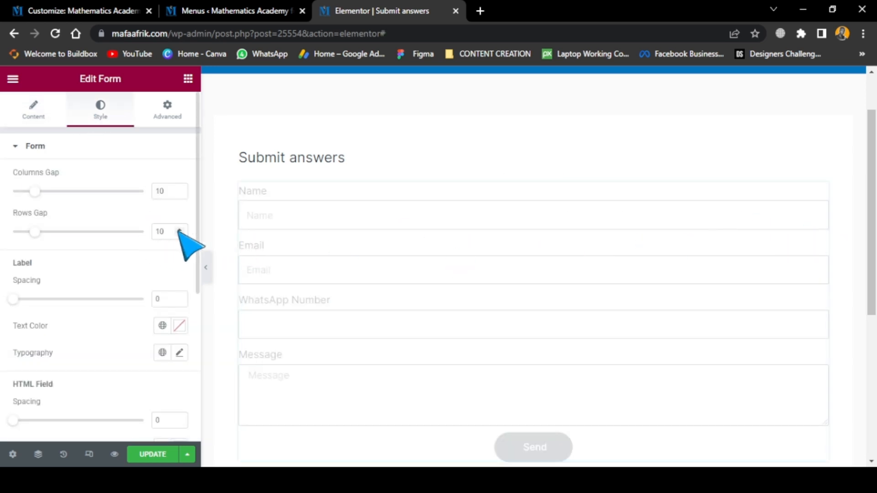
pyautogui.moveTo(830, 248); pyautogui.dragTo(644, 284)
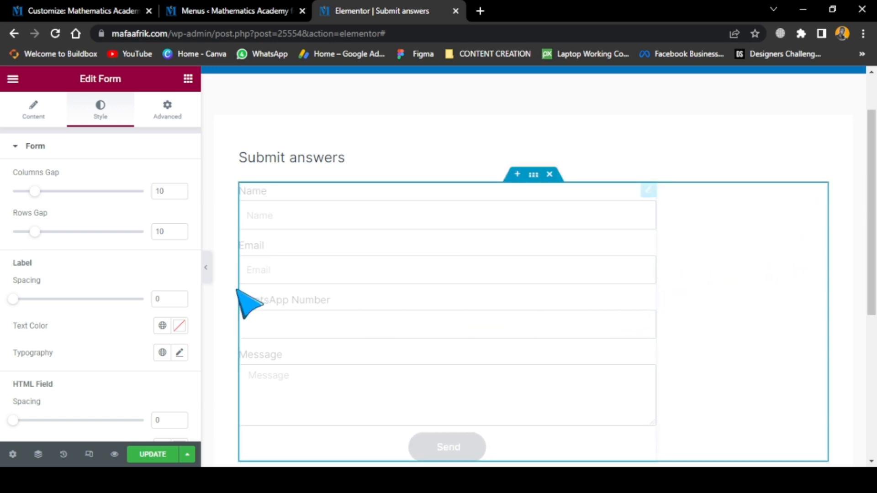
pyautogui.moveTo(243, 291); pyautogui.dragTo(239, 279)
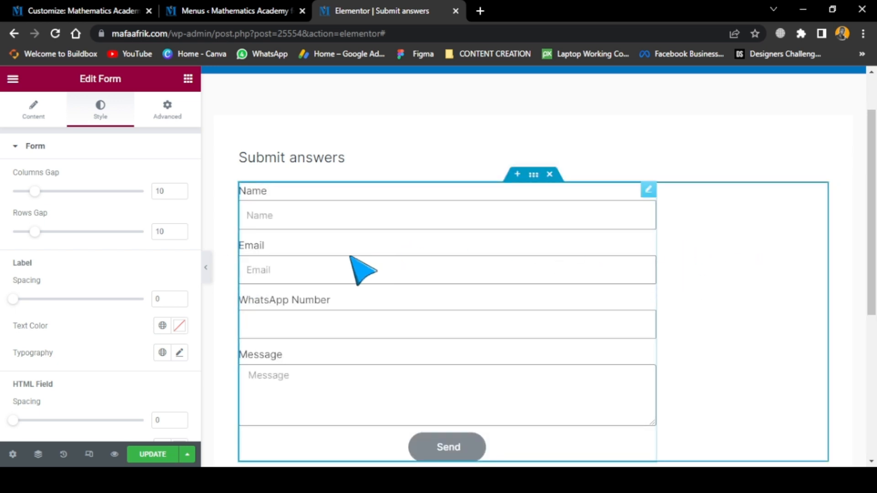
pyautogui.click(242, 258)
pyautogui.moveTo(655, 264); pyautogui.dragTo(543, 270)
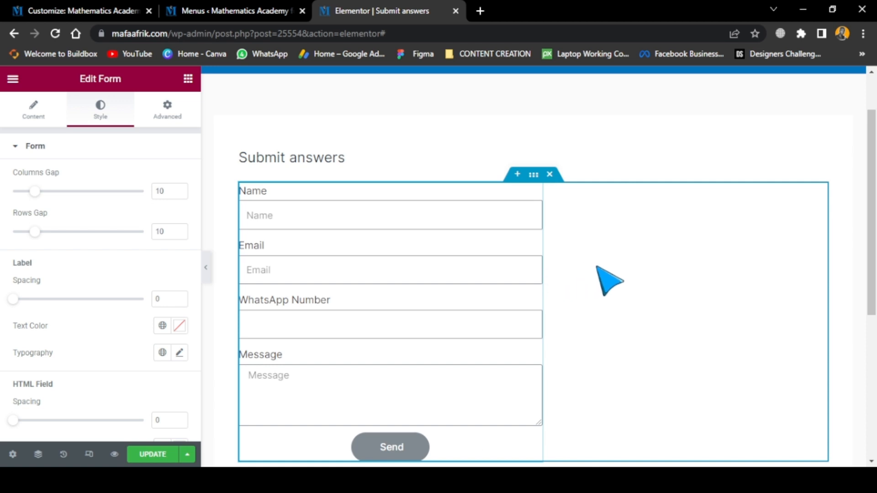
pyautogui.scroll(-4, 503, 270)
pyautogui.scroll(1, 626, 251)
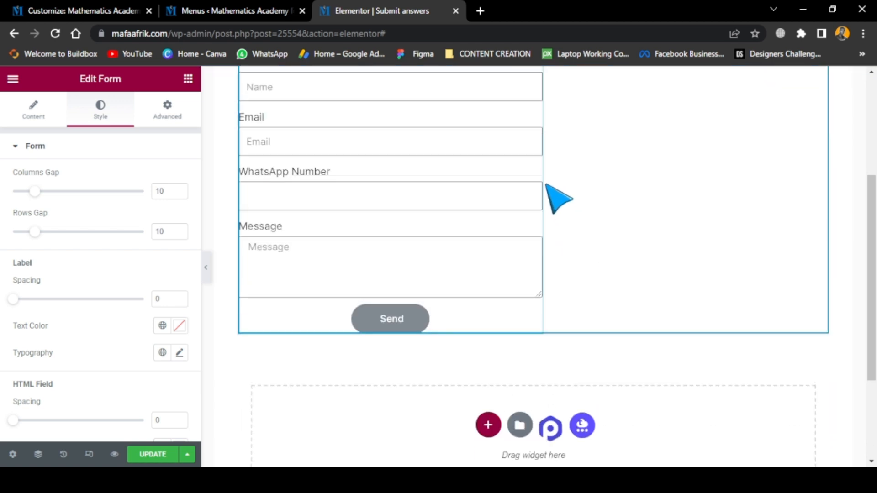
pyautogui.moveTo(543, 178); pyautogui.dragTo(498, 181)
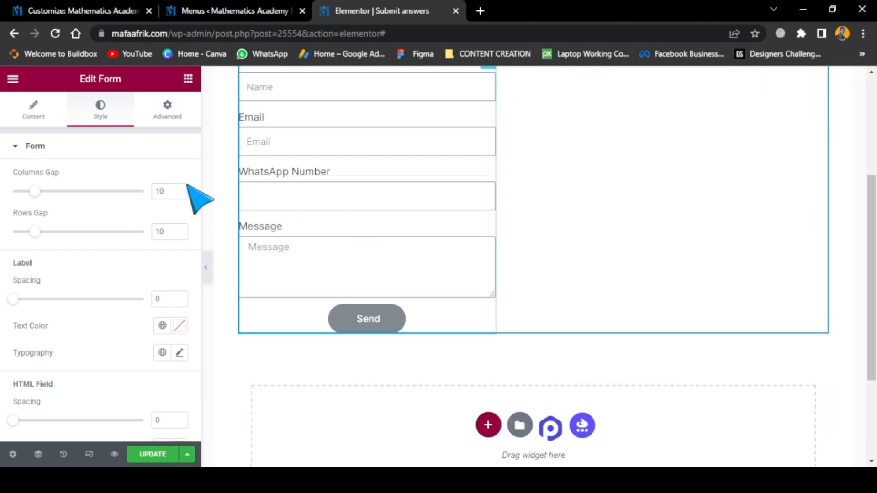
# Set the form's custom width to 48% in its layout settings and align the form itself to the center
pyautogui.scroll(4, 722, 274)
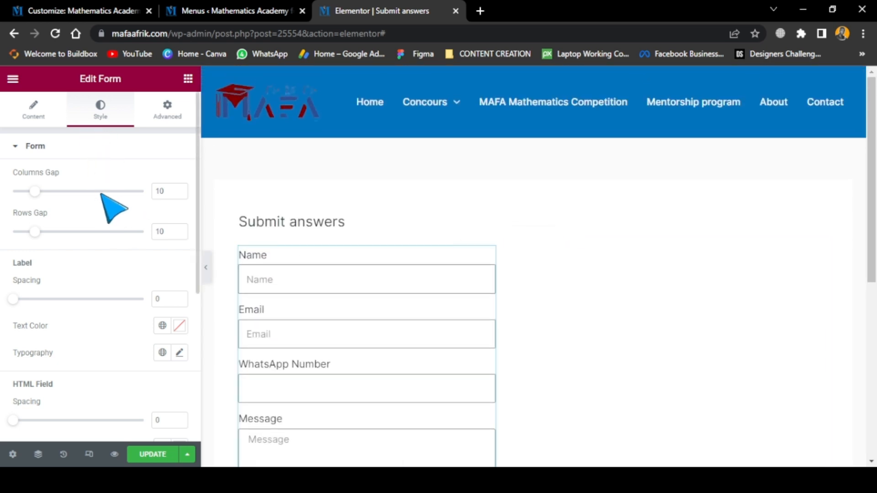
pyautogui.scroll(-3, 55, 306)
pyautogui.scroll(-2, 48, 298)
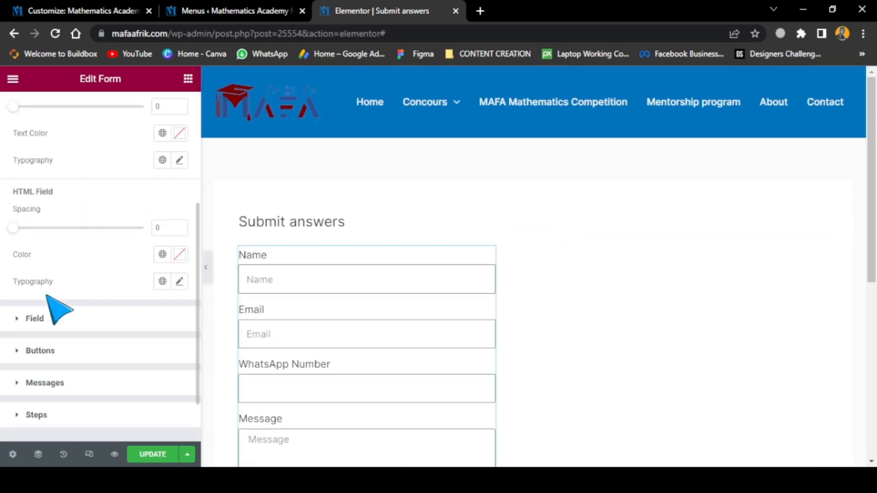
pyautogui.scroll(-2, 58, 281)
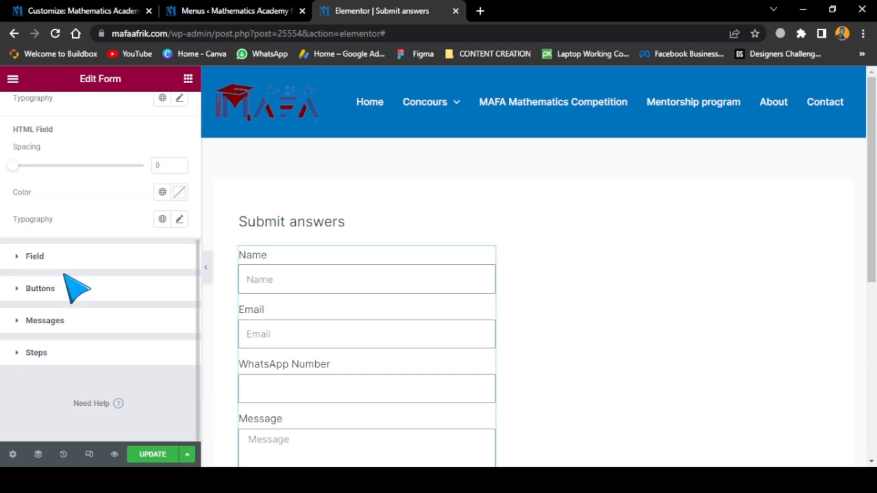
pyautogui.scroll(8, 74, 288)
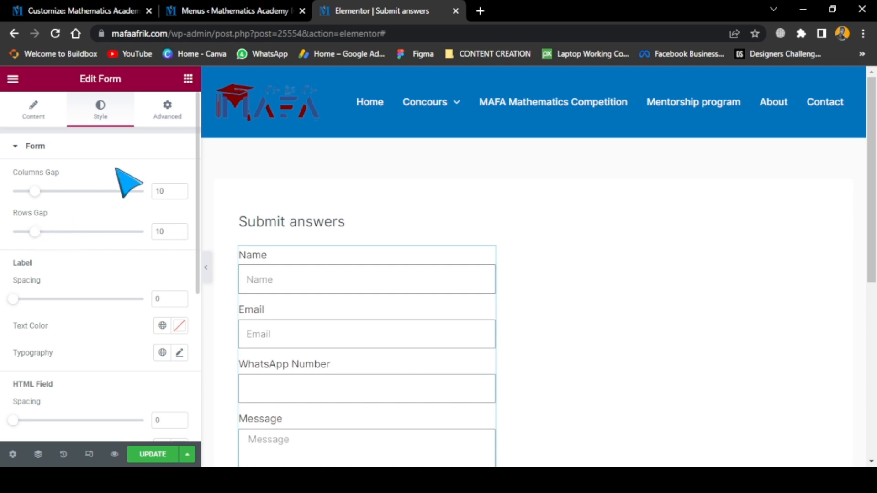
pyautogui.click(162, 118)
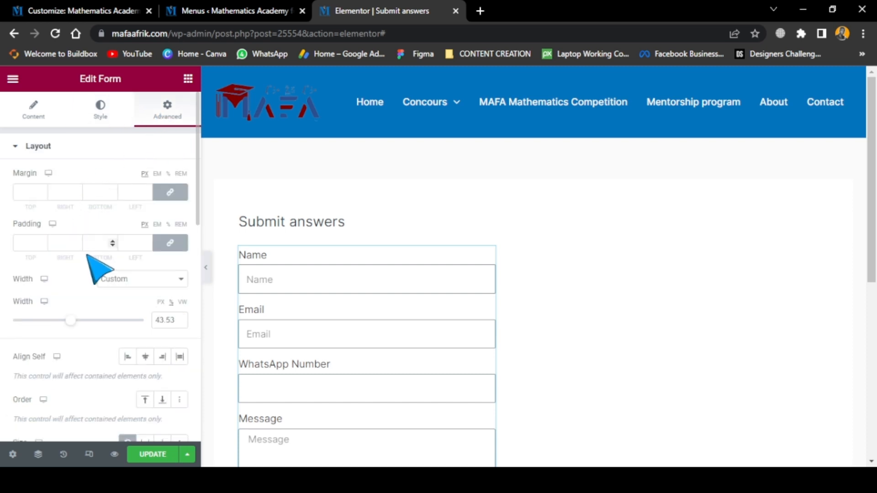
pyautogui.moveTo(75, 322)
pyautogui.mouseDown()
pyautogui.moveTo(57, 322)
pyautogui.moveTo(103, 320)
pyautogui.moveTo(83, 320)
pyautogui.mouseUp()
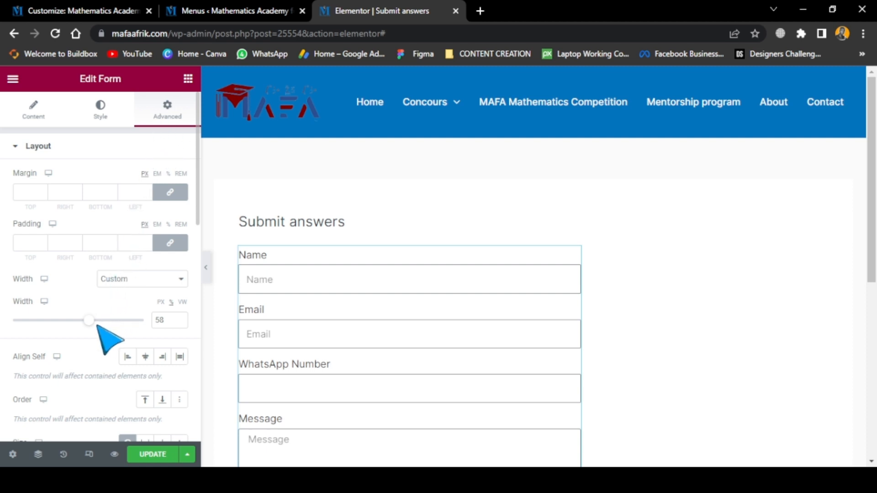
pyautogui.moveTo(89, 320); pyautogui.dragTo(79, 322)
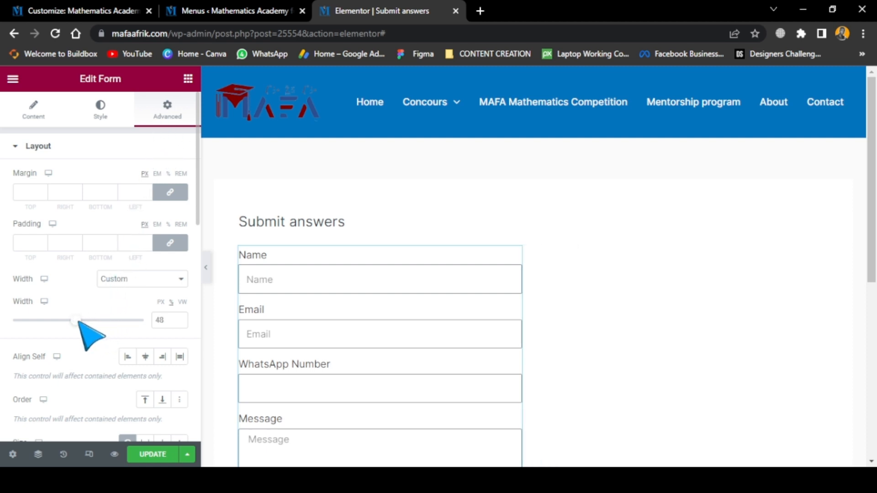
pyautogui.click(148, 357)
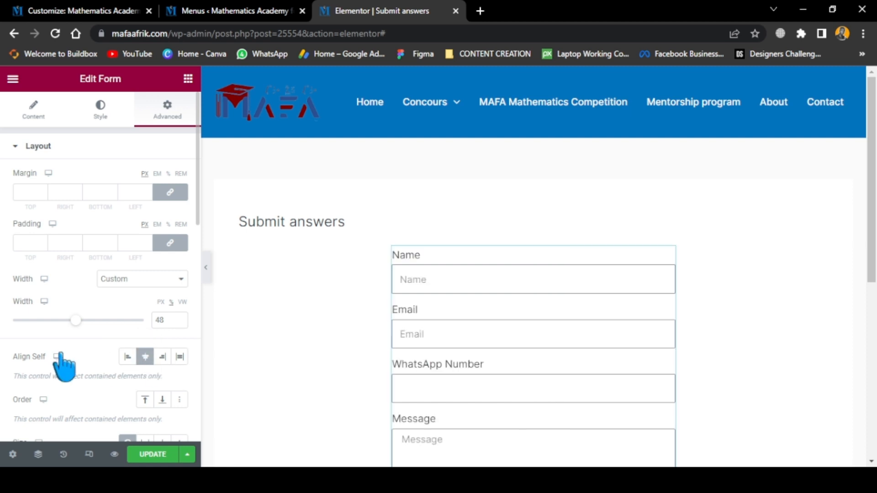
# Reduce the centered form's custom width to 35% and check its layout on the page
pyautogui.scroll(-2, 567, 333)
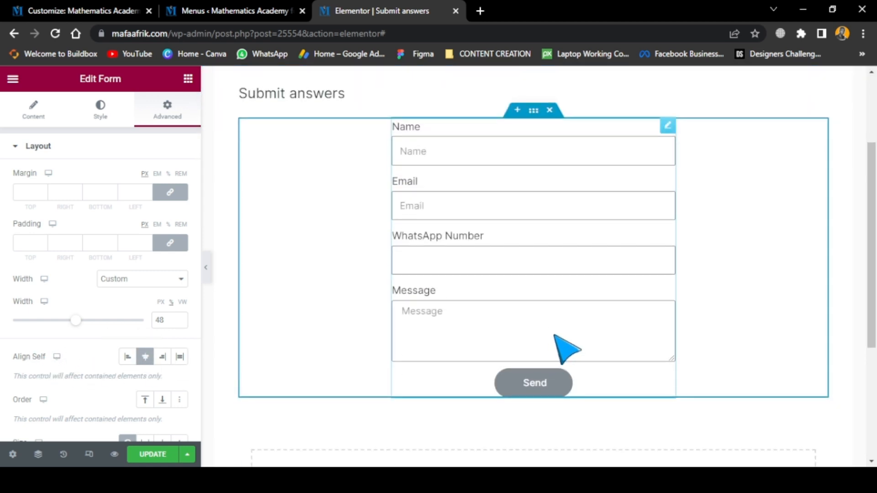
pyautogui.scroll(1, 562, 361)
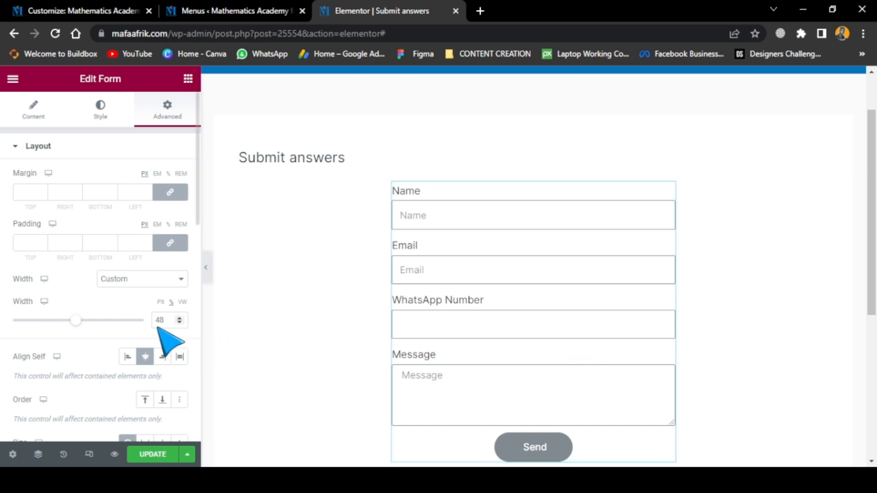
pyautogui.moveTo(74, 321); pyautogui.dragTo(58, 321)
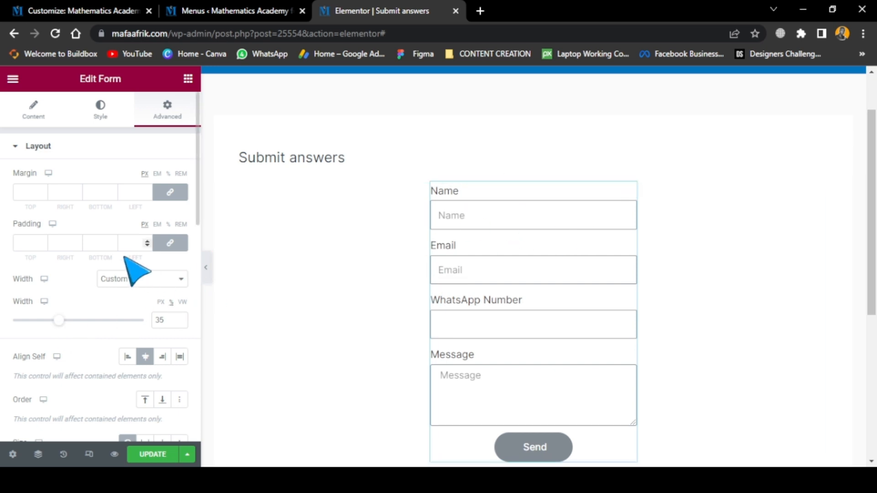
pyautogui.scroll(-3, 139, 317)
pyautogui.scroll(-3, 500, 356)
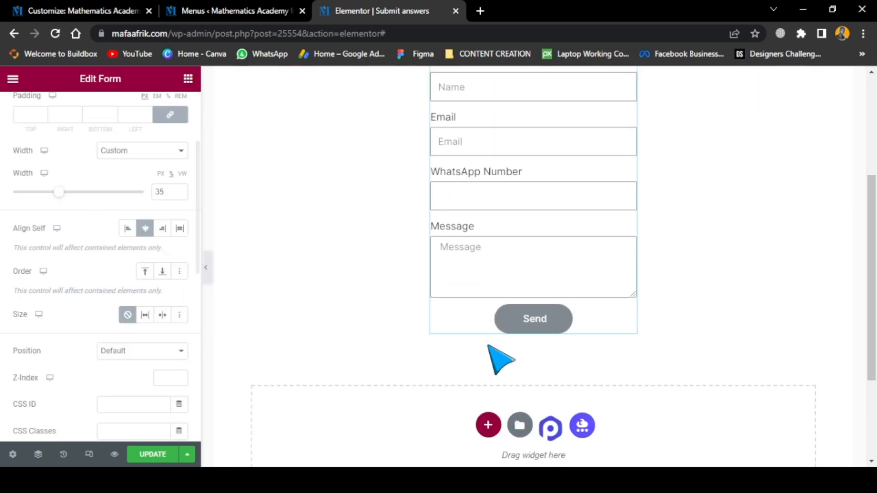
# Look through the form's style settings, including gaps, label and HTML field options, and the remaining style sections
pyautogui.scroll(5, 362, 292)
pyautogui.scroll(3, 117, 162)
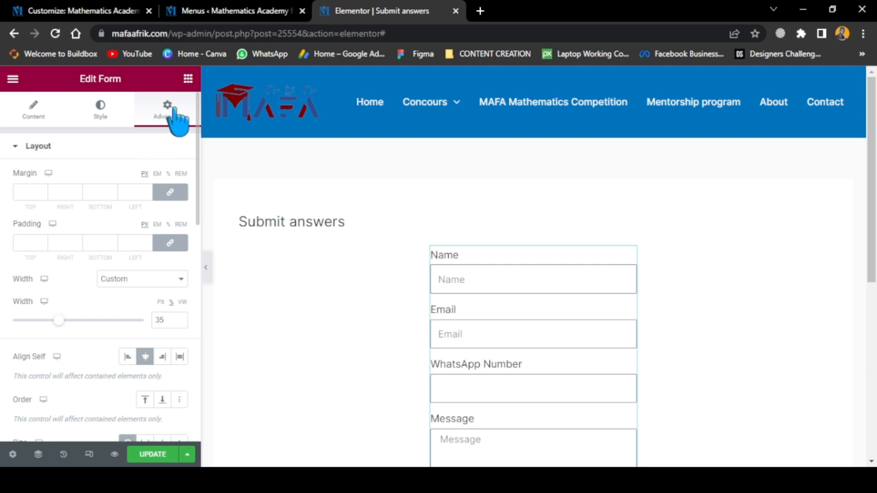
pyautogui.click(101, 107)
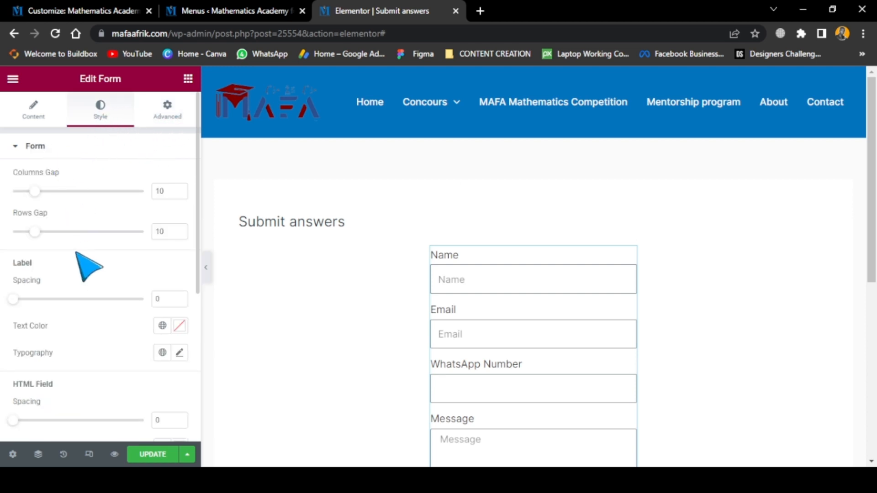
pyautogui.scroll(-2, 154, 319)
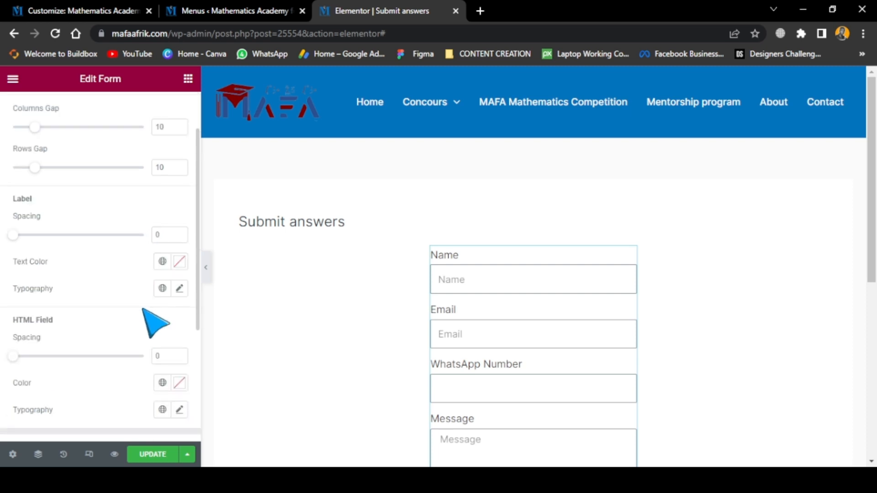
pyautogui.scroll(-4, 154, 323)
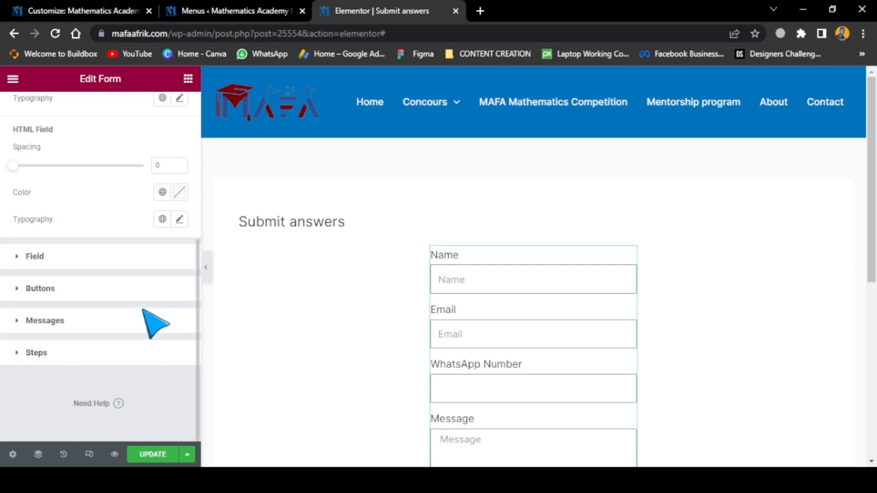
pyautogui.scroll(4, 137, 302)
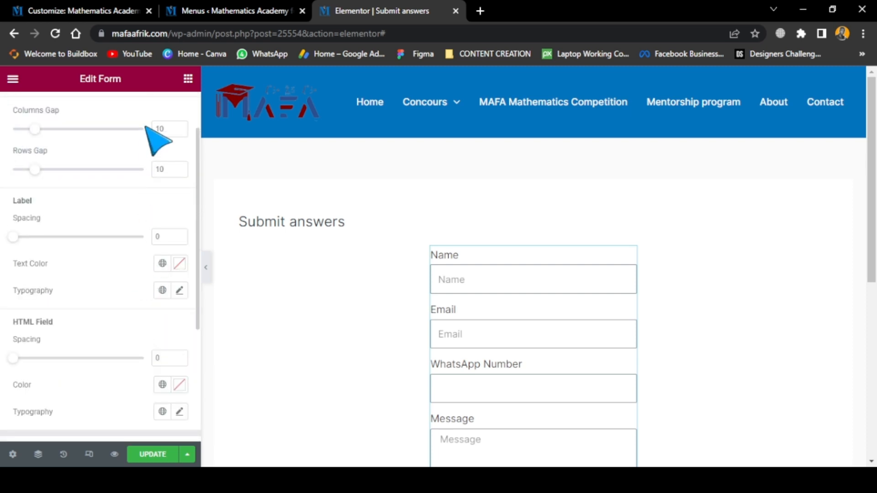
pyautogui.scroll(1, 142, 322)
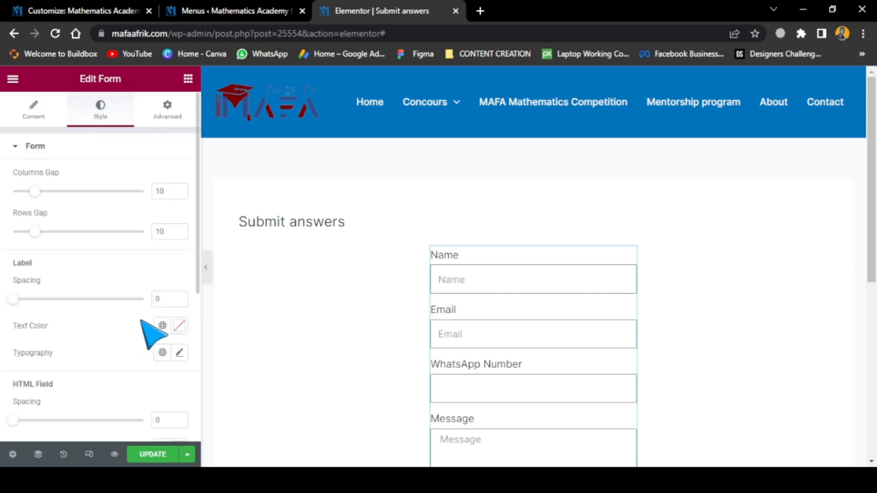
# Give the form a classic background in light pinkish grey, #F1ECEC, with the opacity lowered to about 80%
pyautogui.click(176, 129)
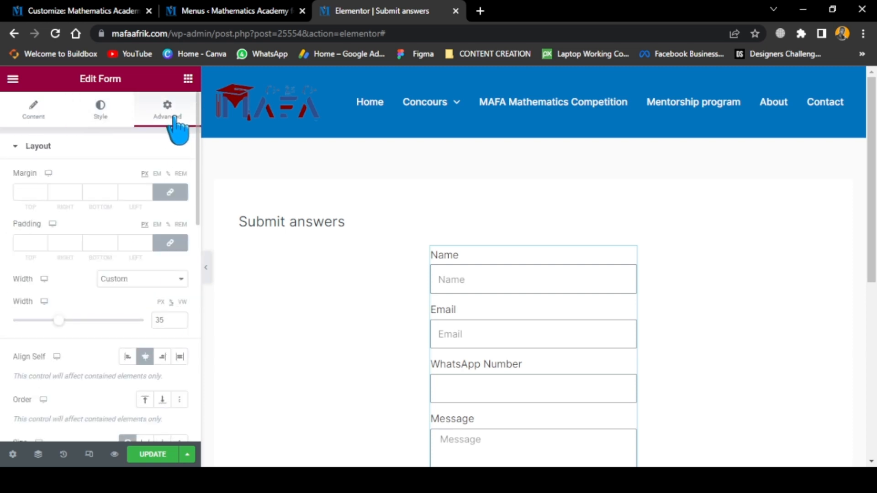
pyautogui.click(54, 147)
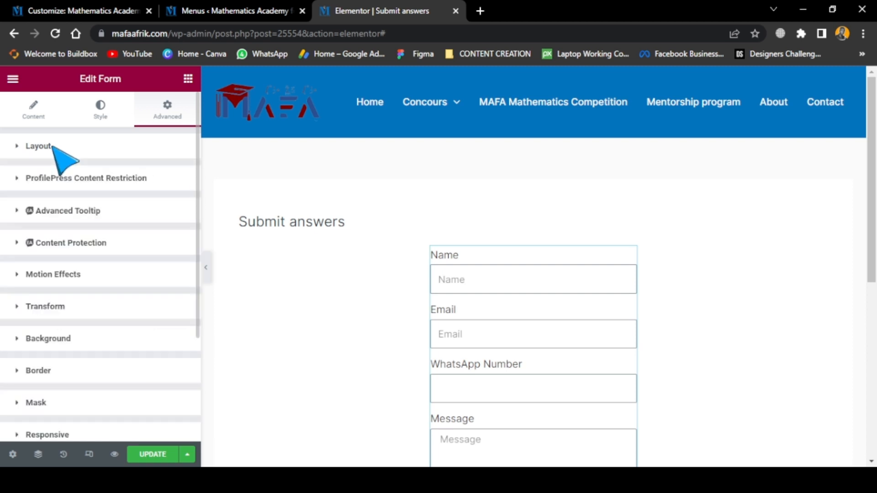
pyautogui.click(54, 338)
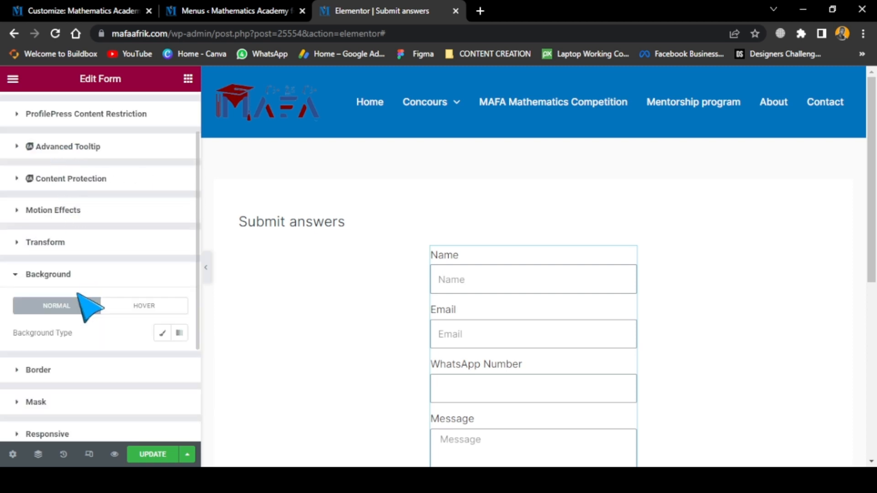
pyautogui.scroll(-2, 80, 297)
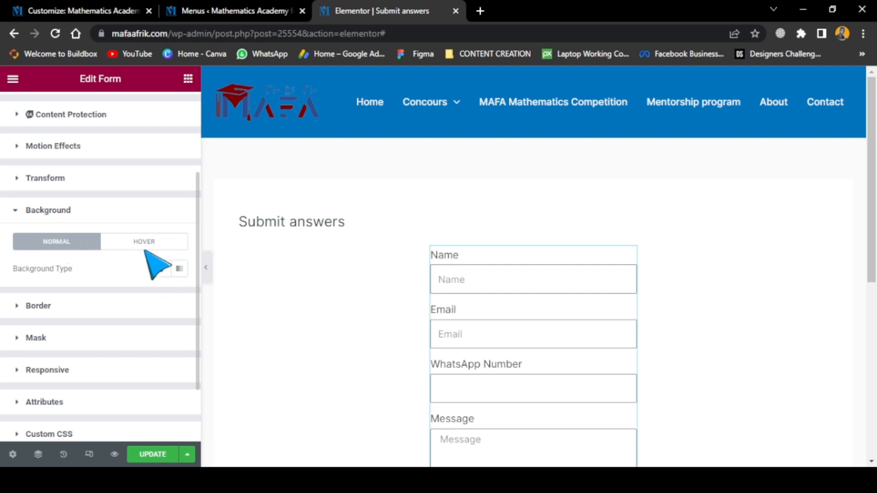
pyautogui.click(161, 269)
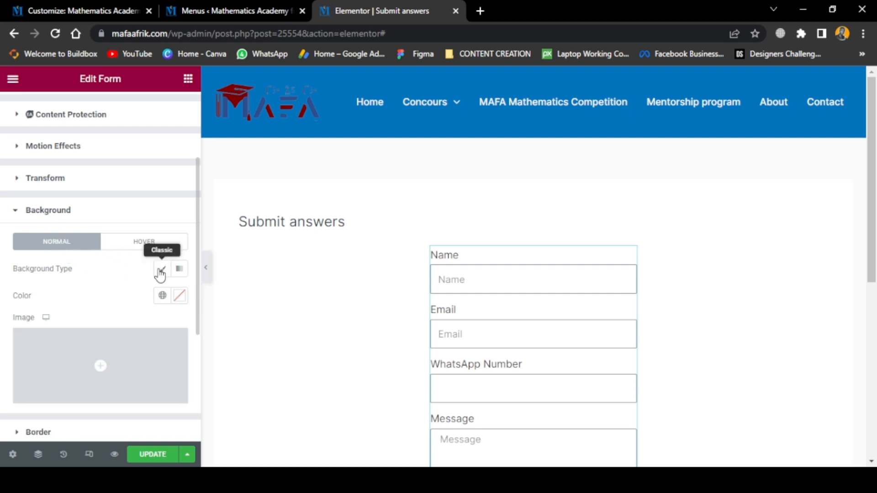
pyautogui.click(179, 296)
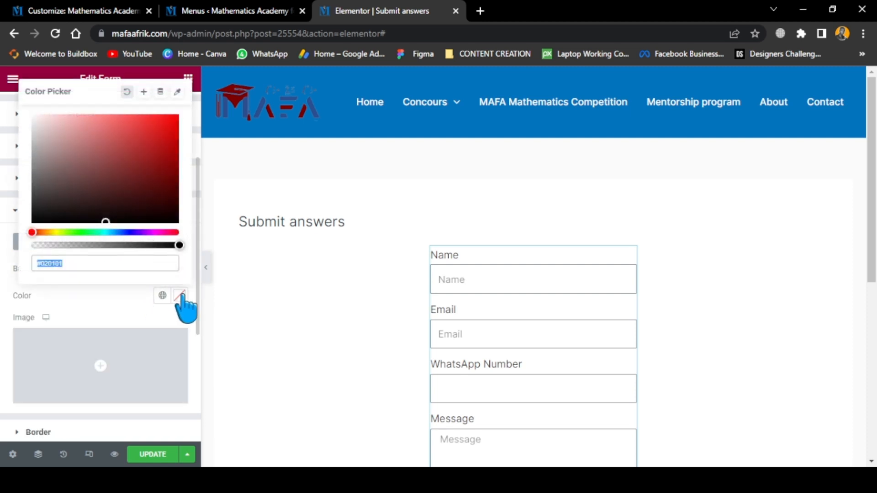
pyautogui.click(162, 124)
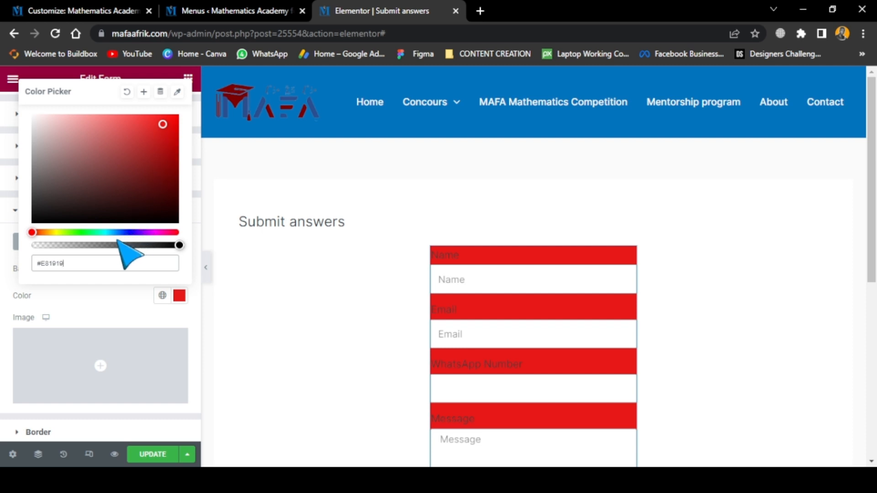
pyautogui.click(36, 121)
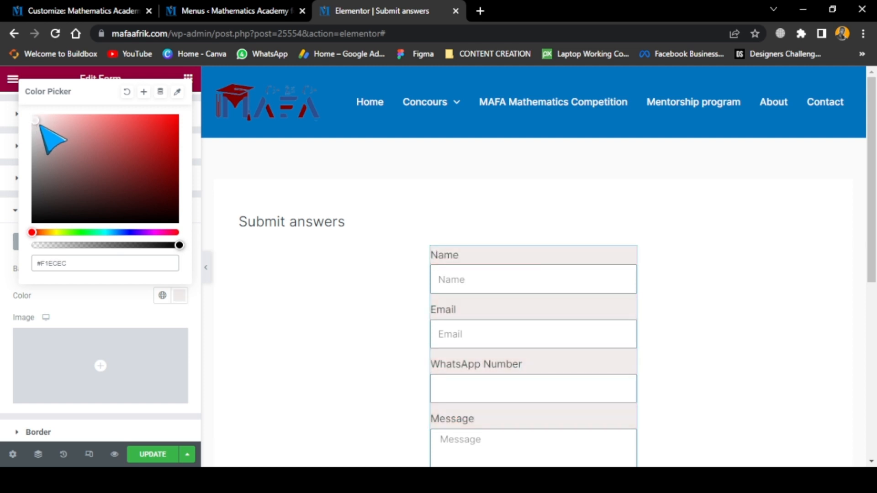
pyautogui.click(149, 245)
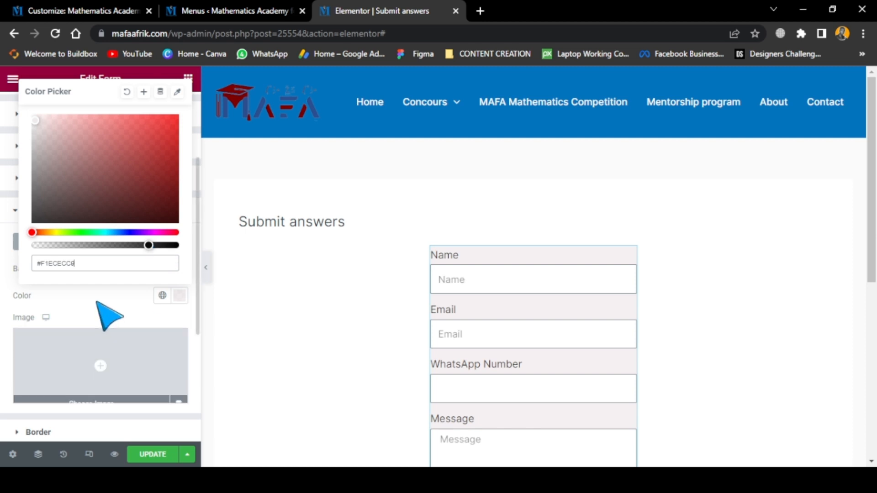
pyautogui.click(109, 314)
# Try a 30 px margin on all four sides of the form and clear the margin values
pyautogui.scroll(3, 75, 148)
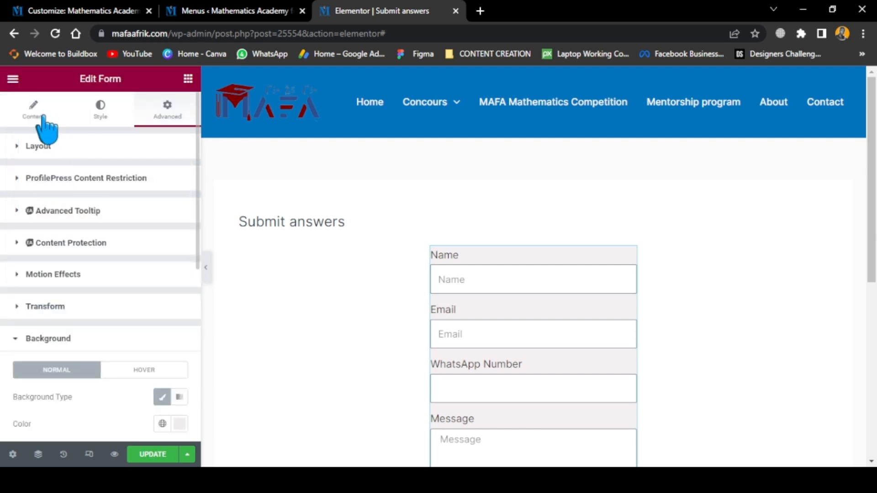
pyautogui.click(101, 114)
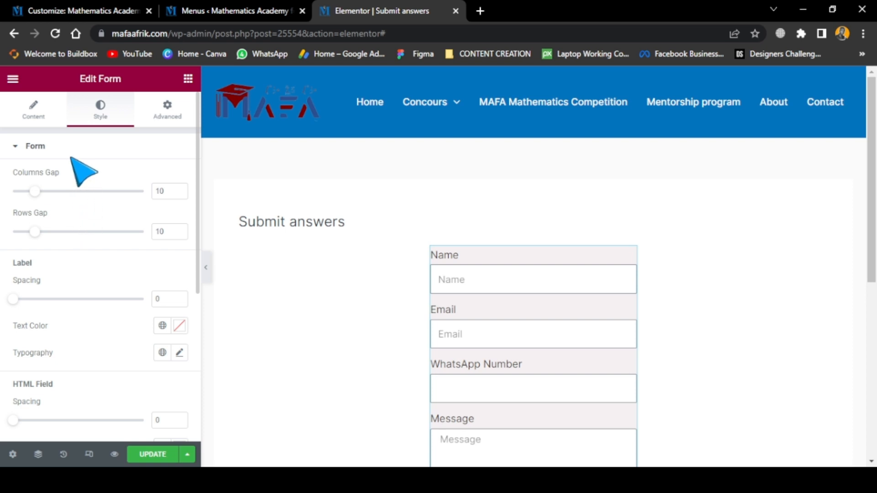
pyautogui.click(172, 117)
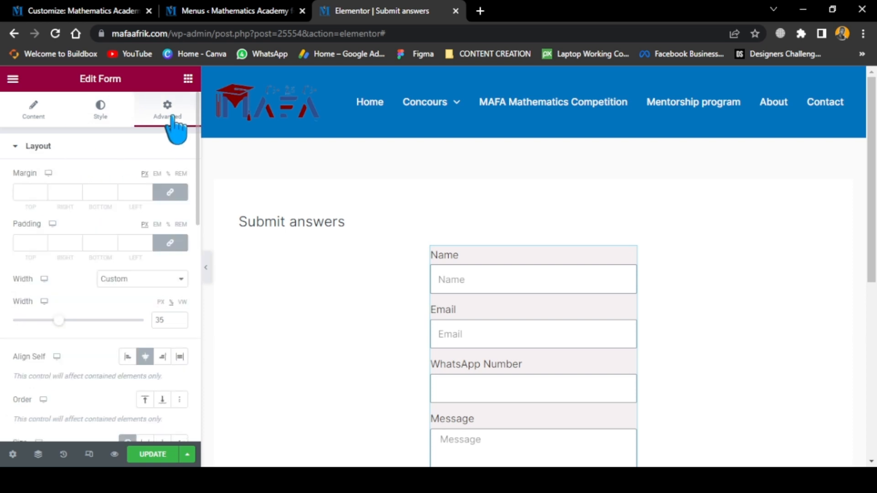
pyautogui.click(34, 192)
pyautogui.write('30')
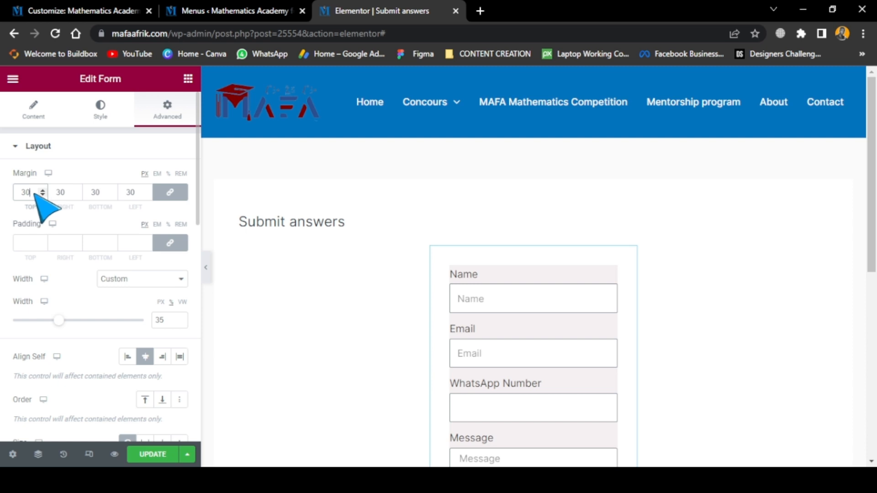
pyautogui.scroll(-2, 470, 294)
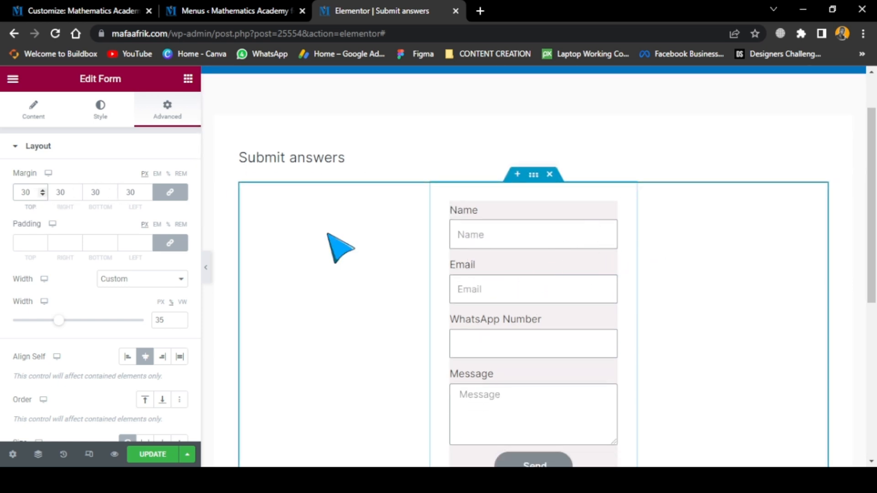
pyautogui.press('BackSpace')
pyautogui.press('BackSpace')
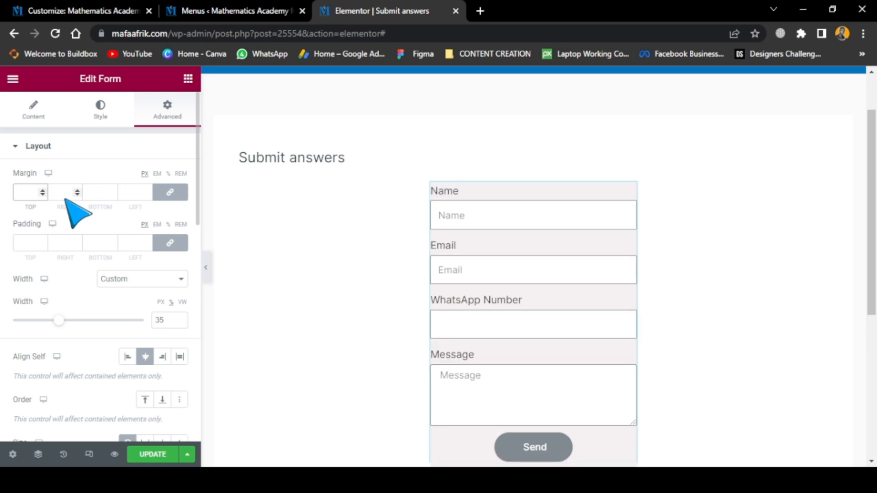
# Set the form's padding to 20 px on all four sides and check the spacing around the fields
pyautogui.click(30, 243)
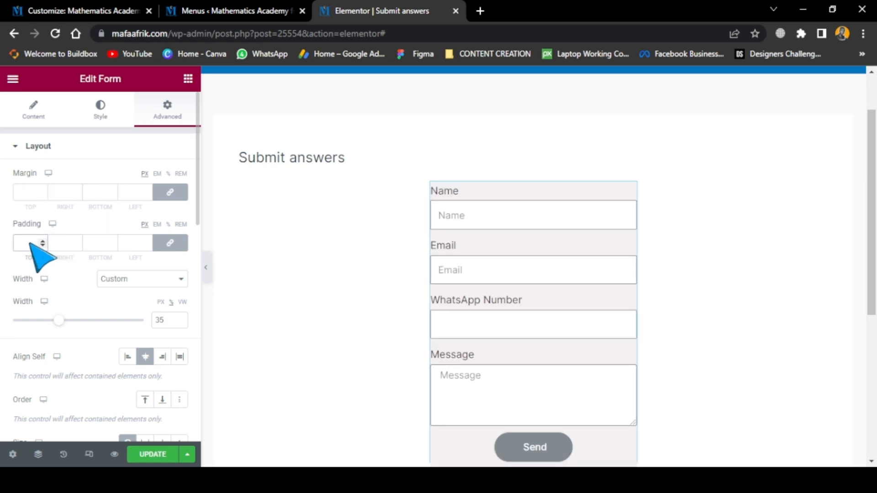
pyautogui.write('20')
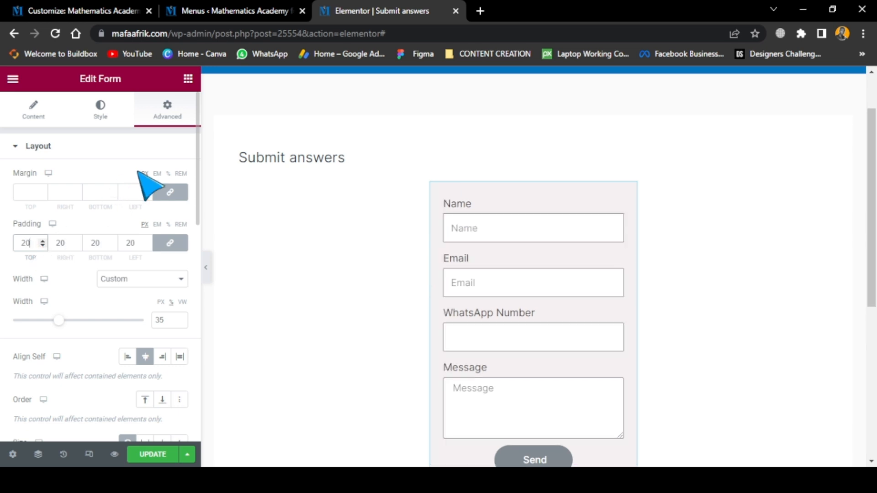
pyautogui.scroll(-1, 525, 274)
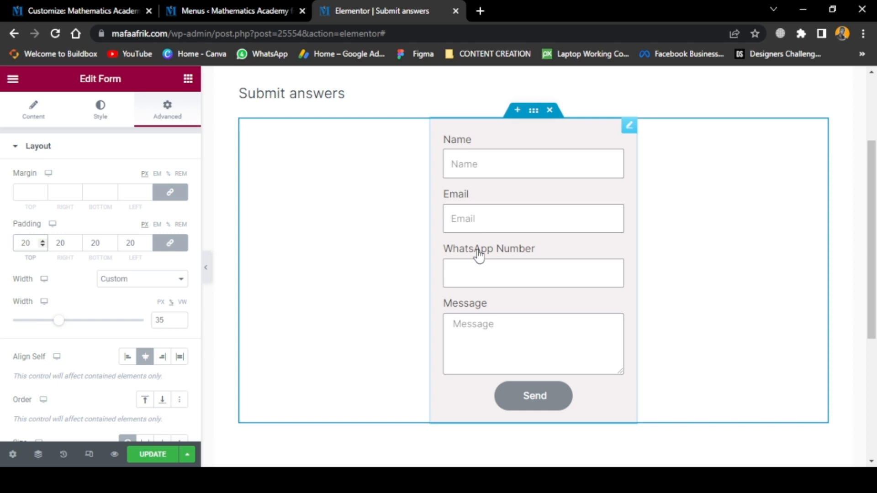
# Switch the page to the mobile responsive preview and bring the whole form's layout into view
pyautogui.click(36, 115)
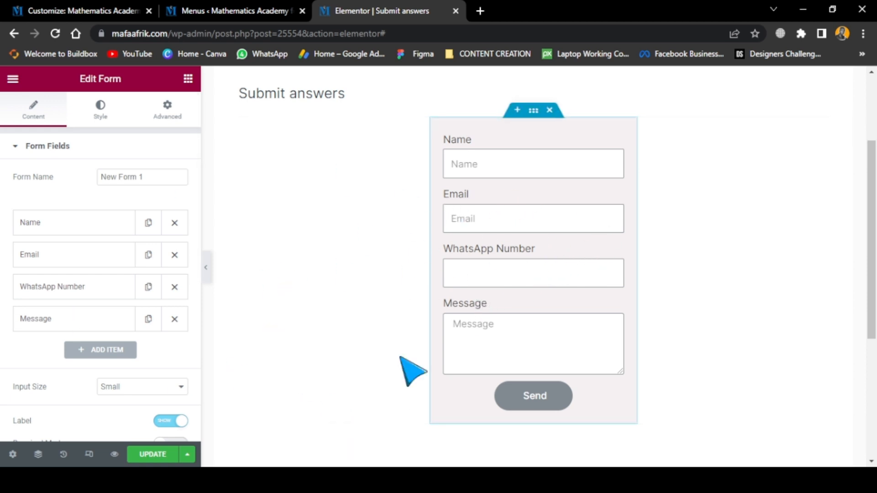
pyautogui.click(87, 454)
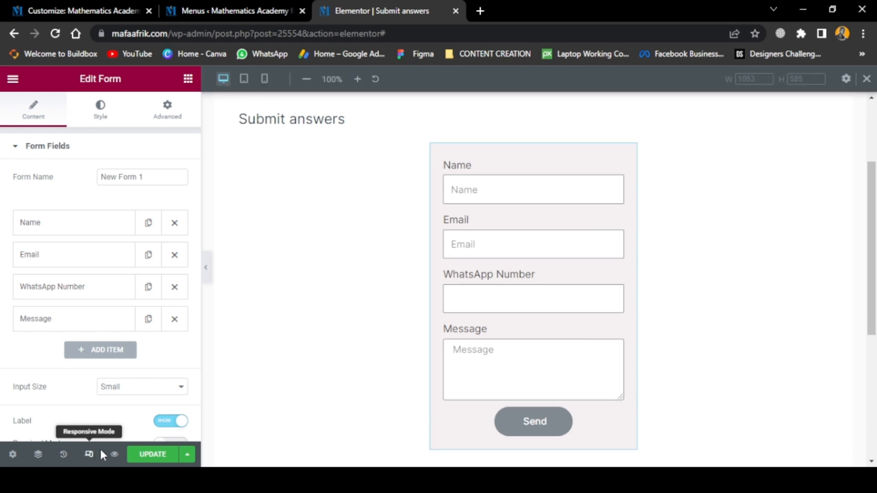
pyautogui.click(264, 79)
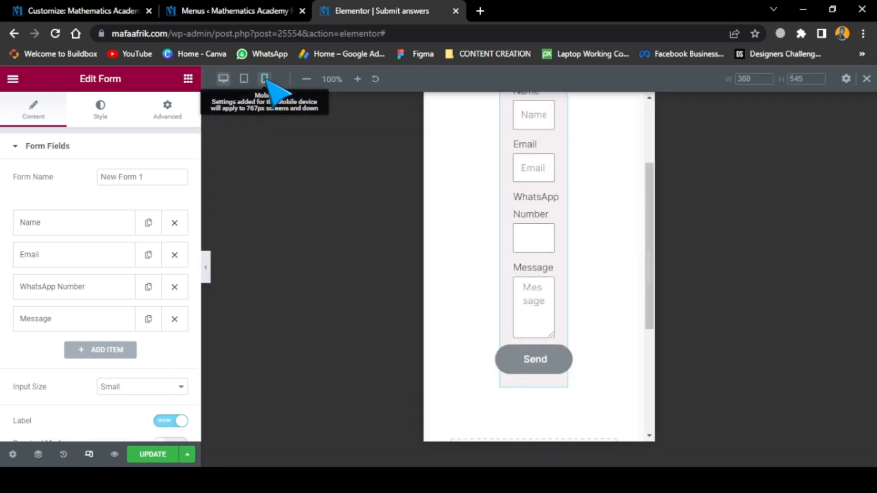
pyautogui.scroll(2, 569, 274)
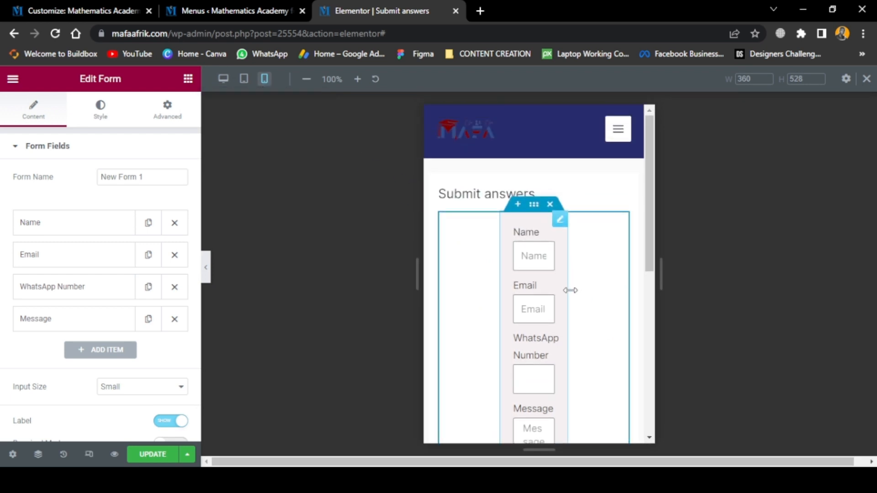
# Widen the form directly in the mobile preview to about 276 px, nearly filling its container, and check the layout
pyautogui.moveTo(570, 291); pyautogui.dragTo(594, 289)
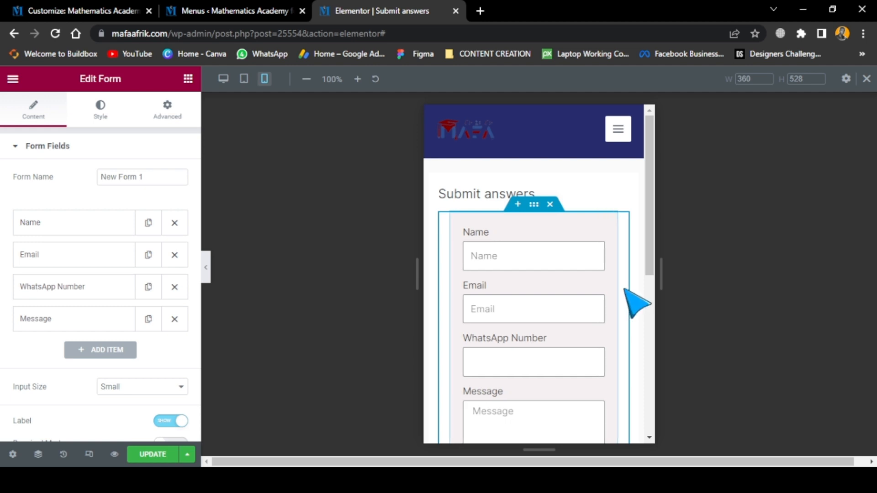
pyautogui.scroll(-4, 619, 293)
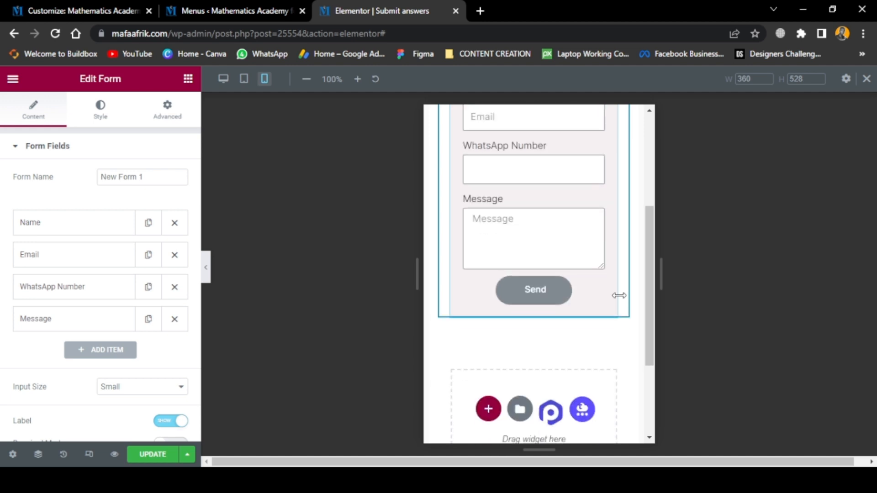
pyautogui.scroll(3, 617, 307)
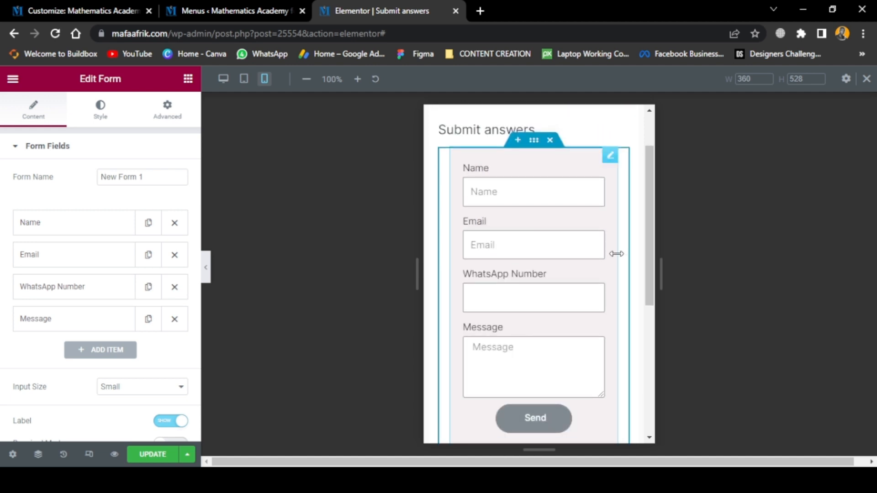
pyautogui.moveTo(620, 251); pyautogui.dragTo(625, 251)
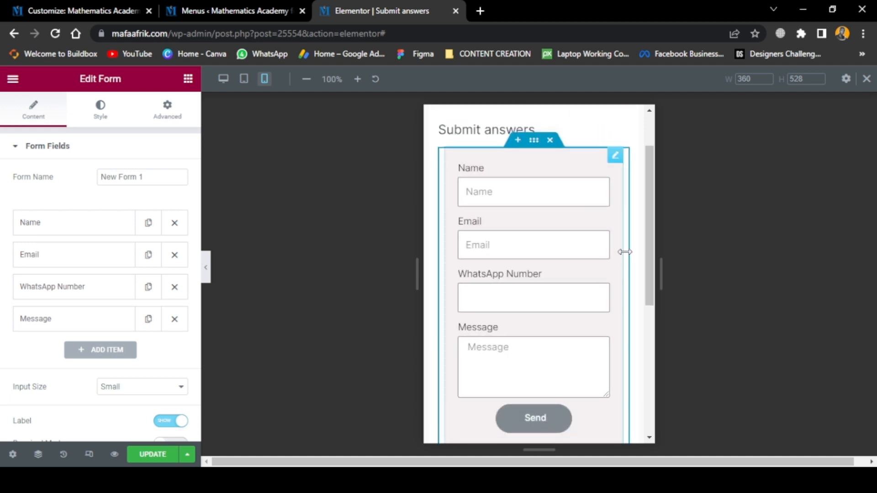
pyautogui.scroll(-1, 503, 344)
pyautogui.scroll(-1, 503, 343)
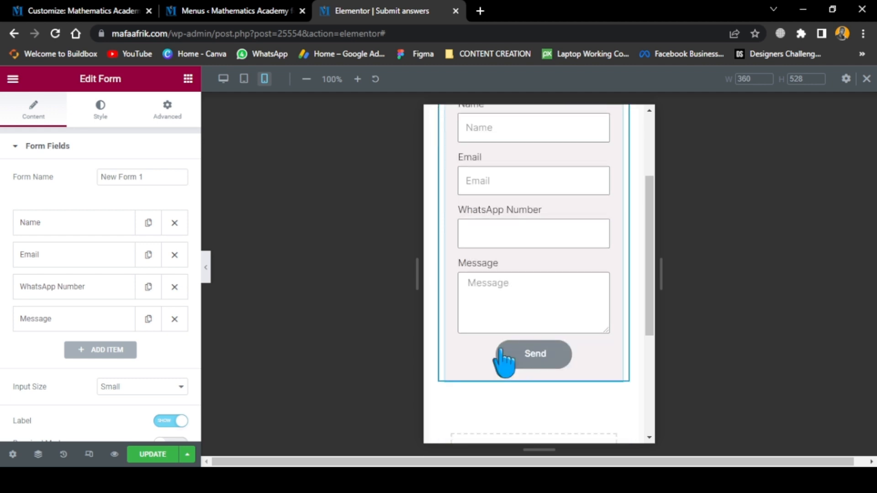
pyautogui.scroll(1, 506, 359)
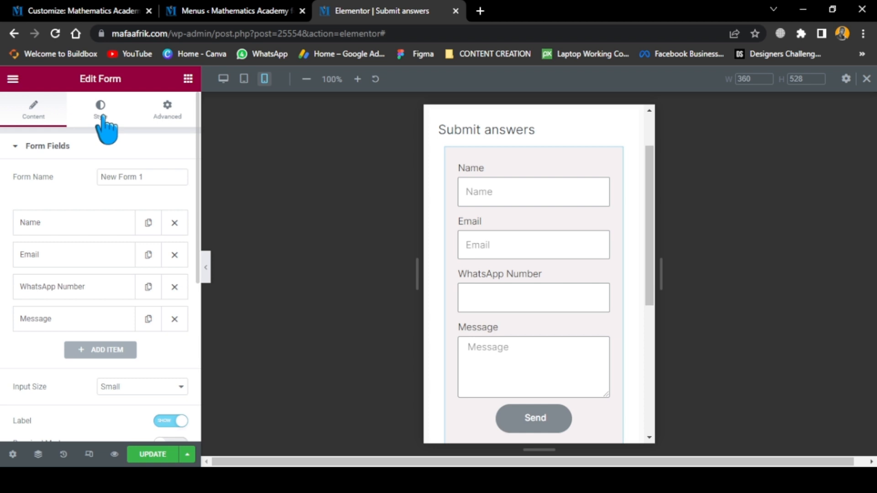
# Examine the advanced settings of the form and its surrounding container, including the form's layout and background options
pyautogui.click(181, 120)
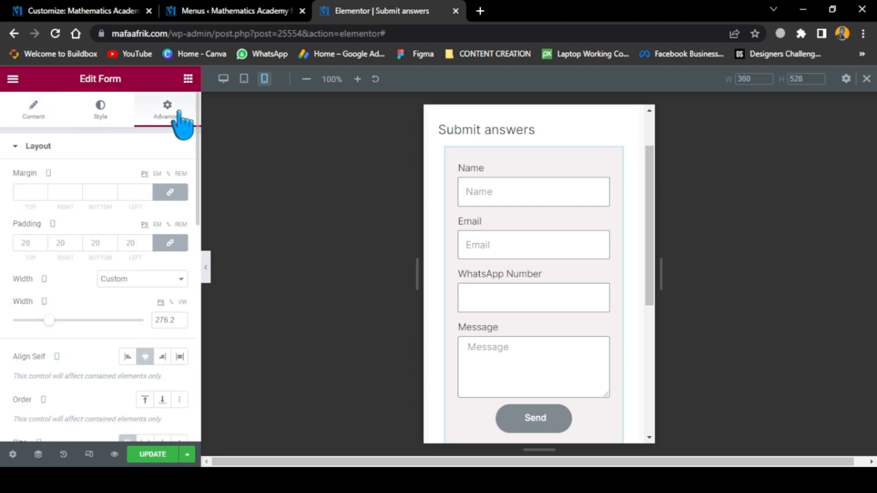
pyautogui.click(536, 141)
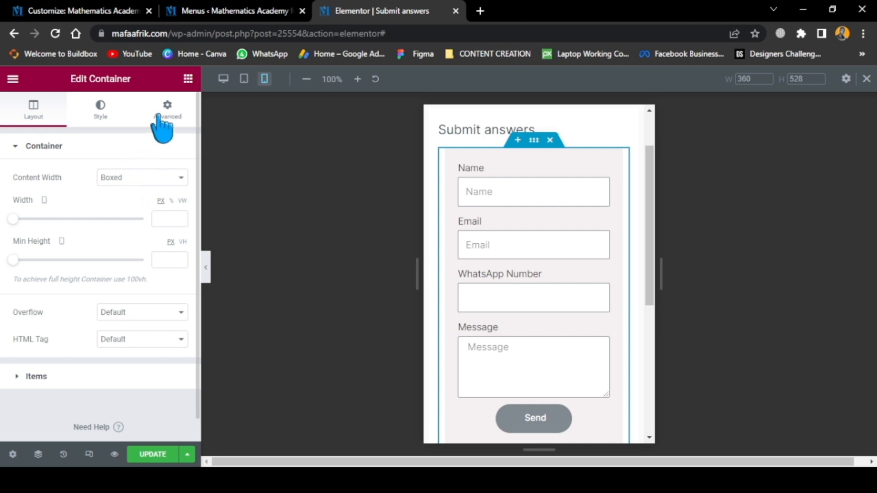
pyautogui.click(167, 106)
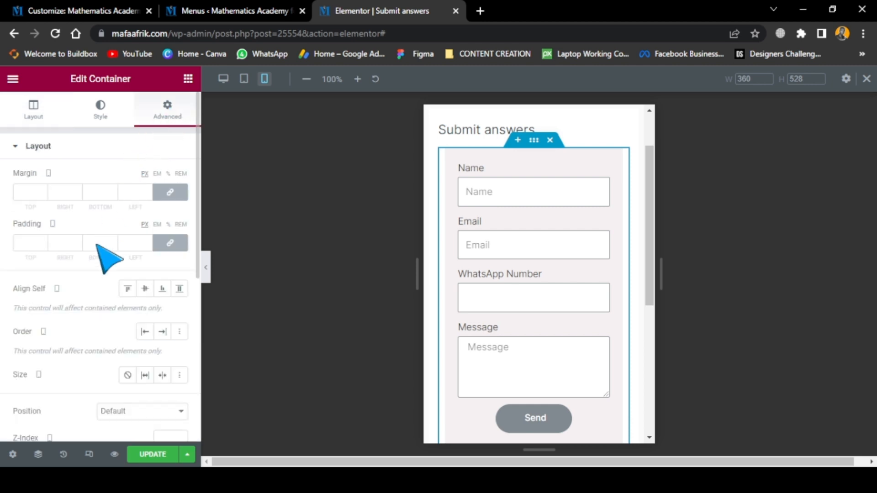
pyautogui.scroll(-5, 98, 304)
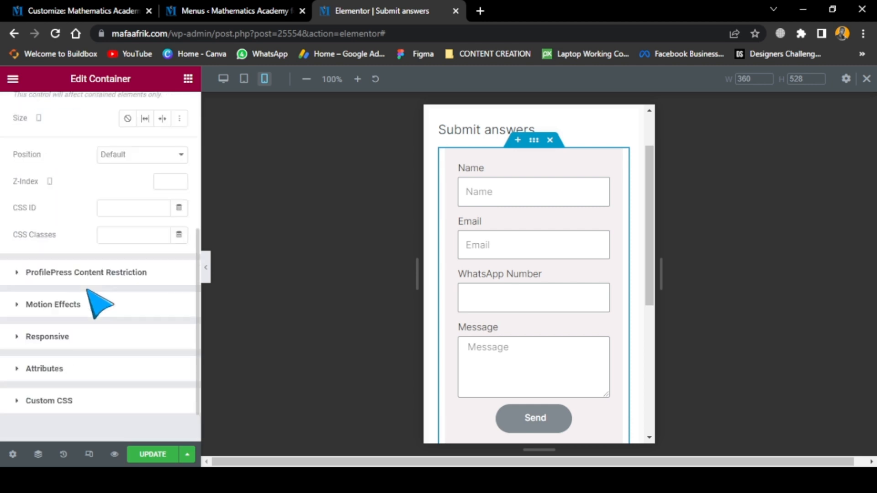
pyautogui.scroll(5, 88, 290)
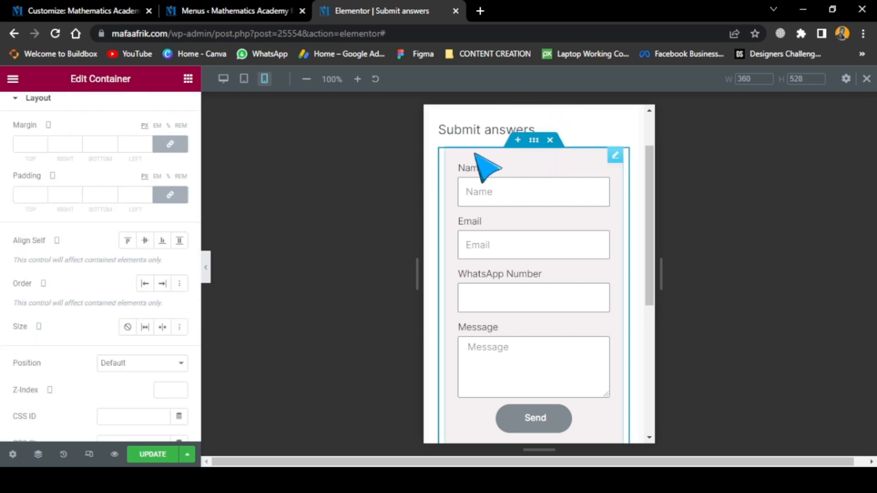
pyautogui.click(615, 155)
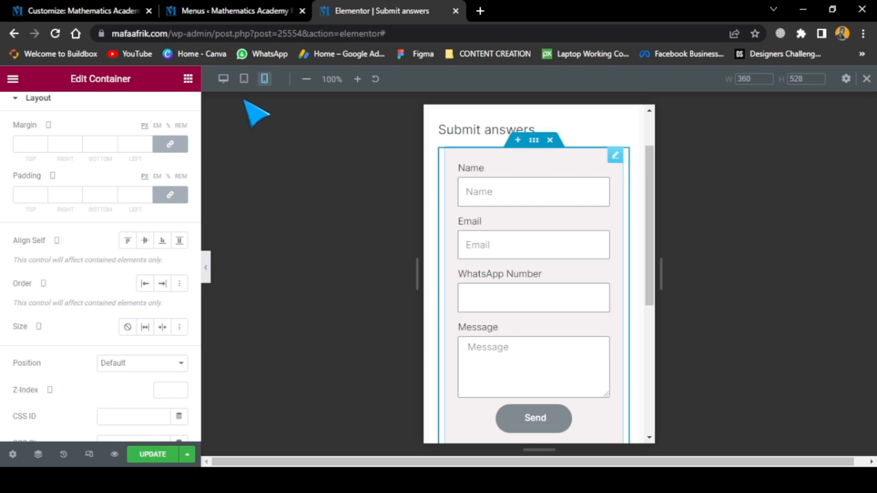
pyautogui.scroll(-10, 143, 298)
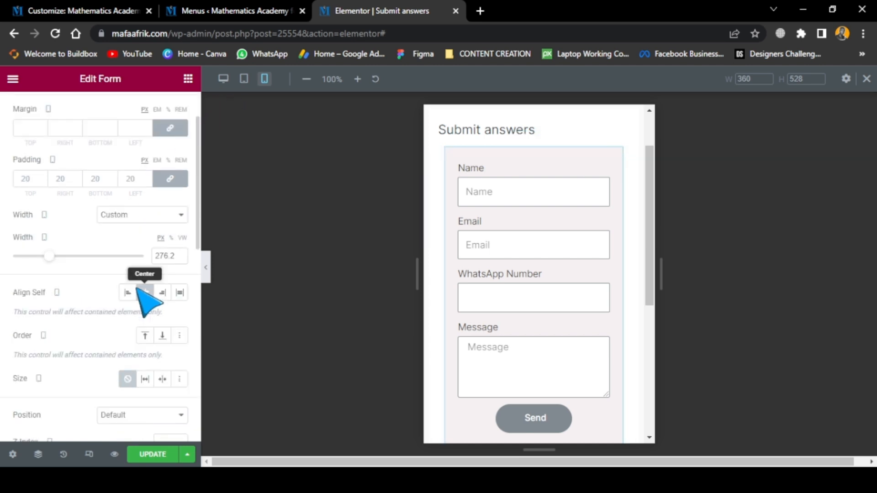
pyautogui.scroll(-2, 137, 283)
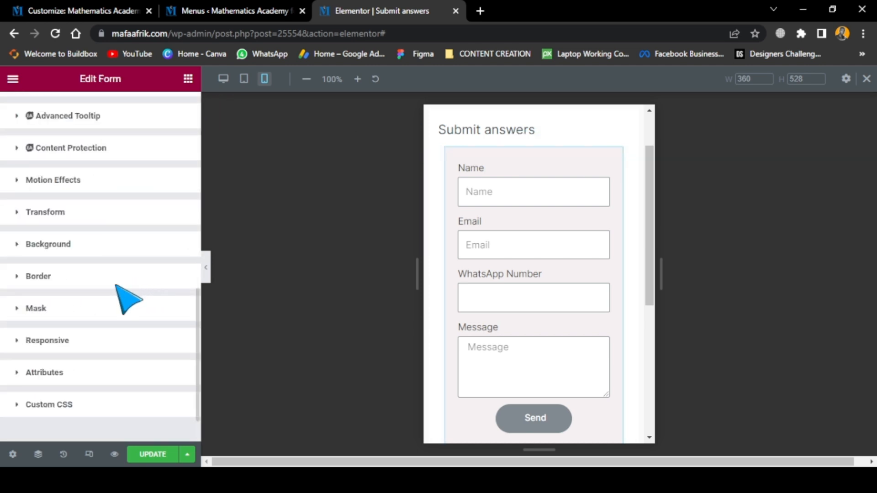
pyautogui.click(21, 244)
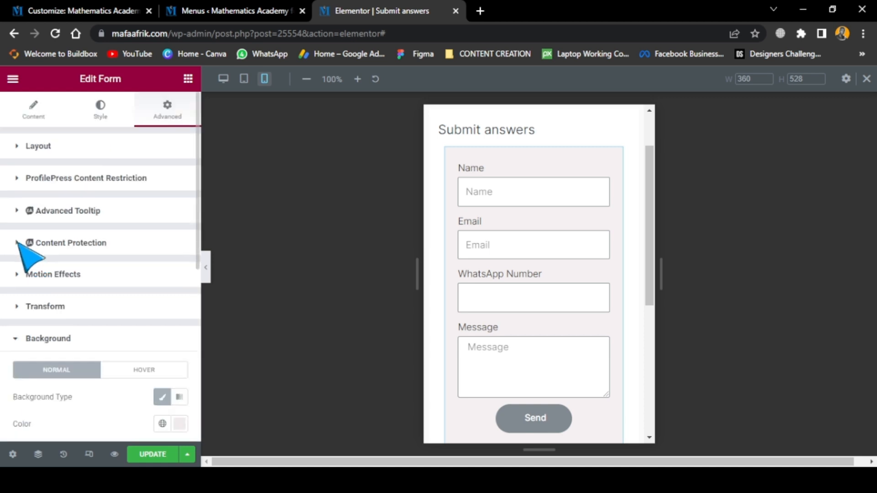
pyautogui.scroll(-1, 73, 319)
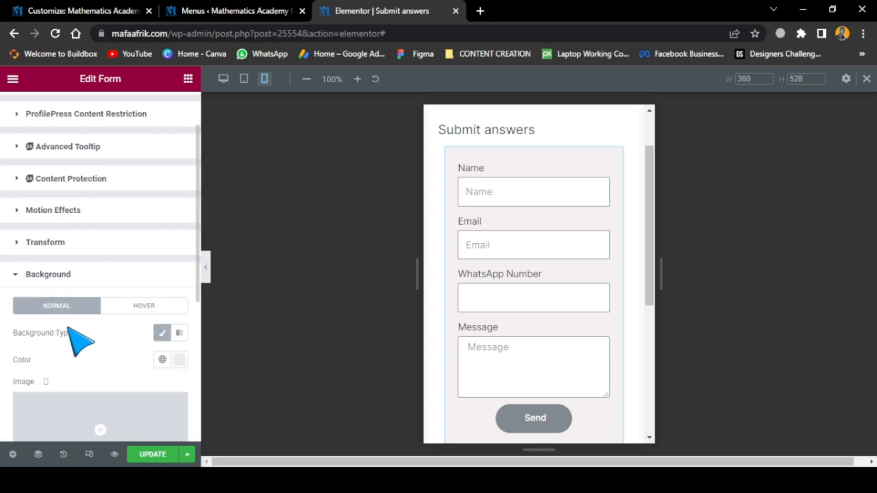
pyautogui.click(18, 274)
pyautogui.scroll(-1, 101, 274)
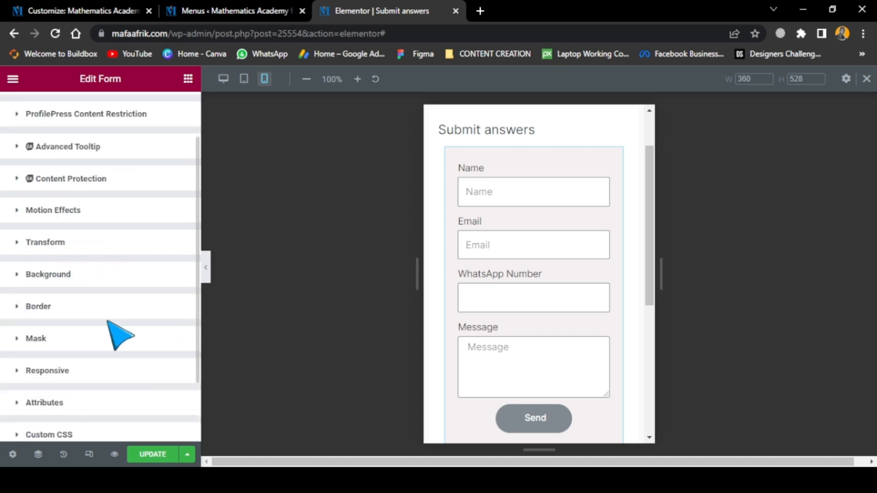
# Give the form a solid border in a mostly transparent blue, #1131D633
pyautogui.click(17, 307)
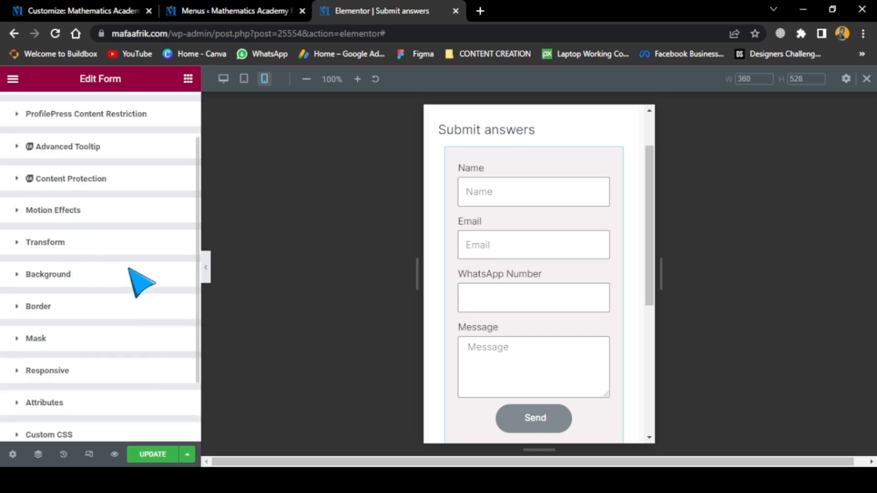
pyautogui.scroll(-3, 131, 271)
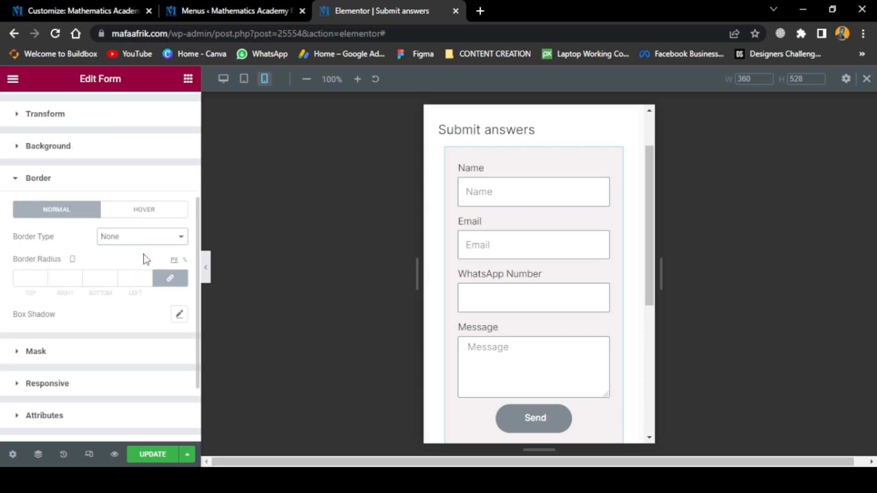
pyautogui.click(141, 268)
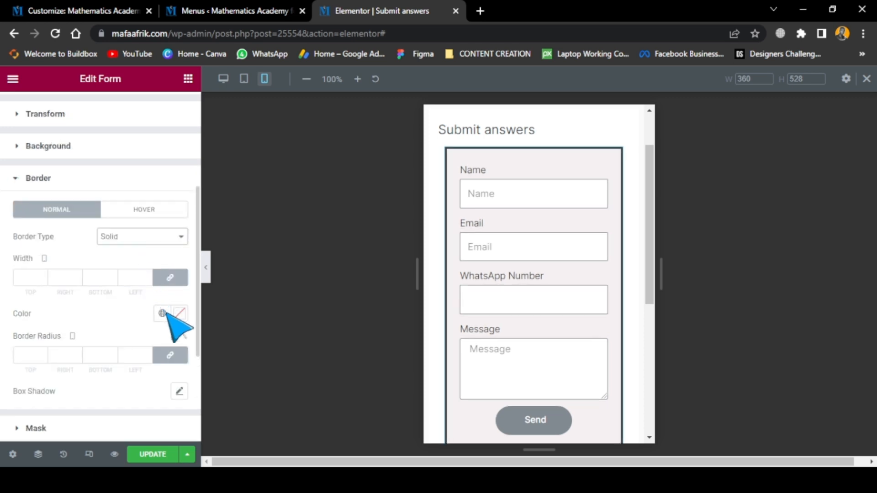
pyautogui.click(179, 313)
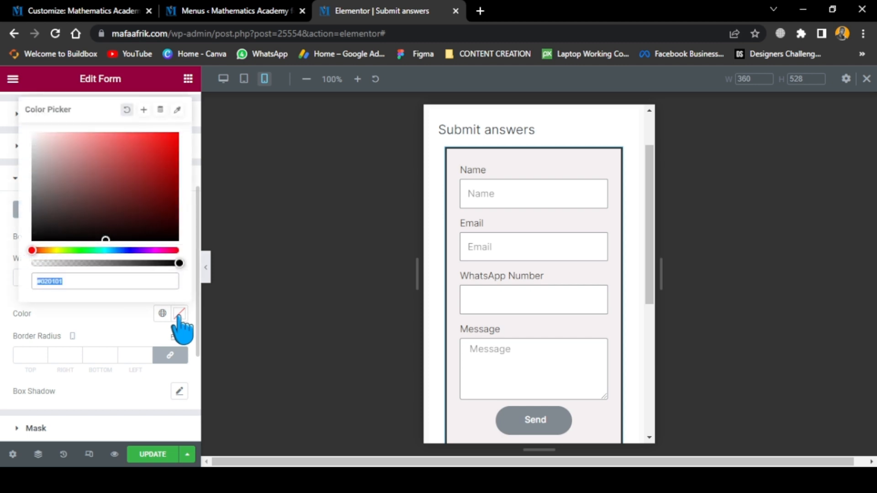
pyautogui.click(167, 150)
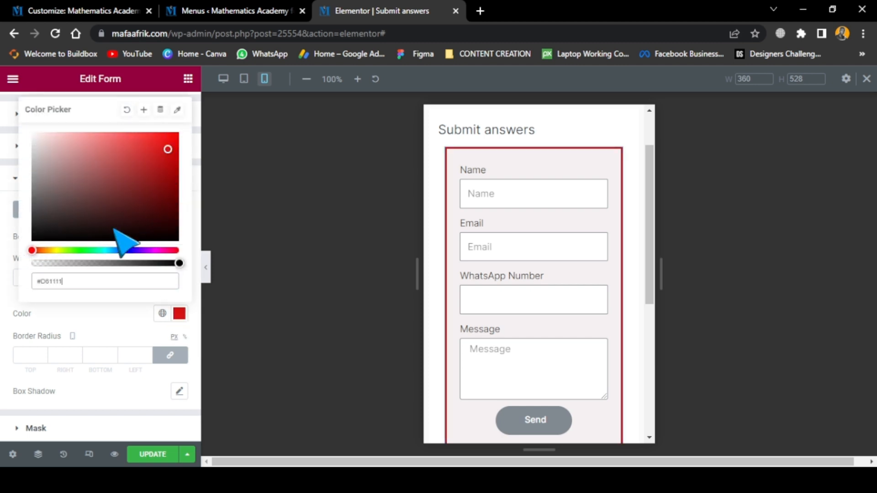
pyautogui.click(126, 251)
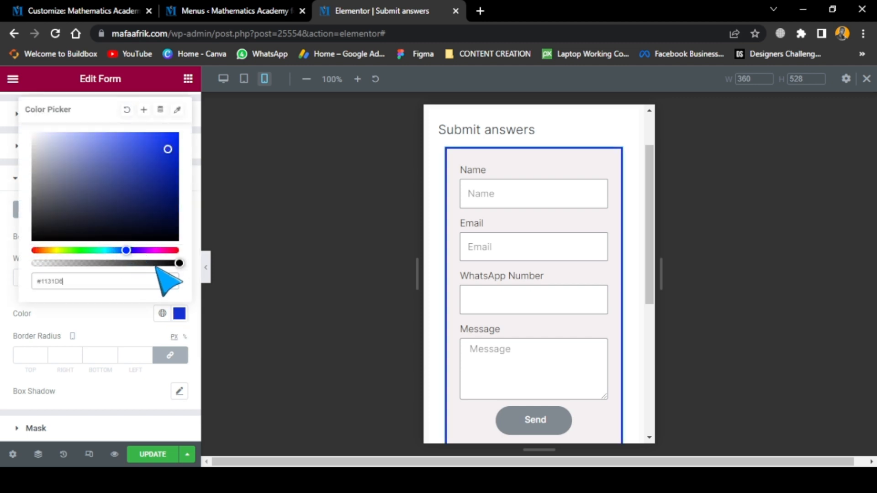
pyautogui.moveTo(179, 263); pyautogui.dragTo(62, 264)
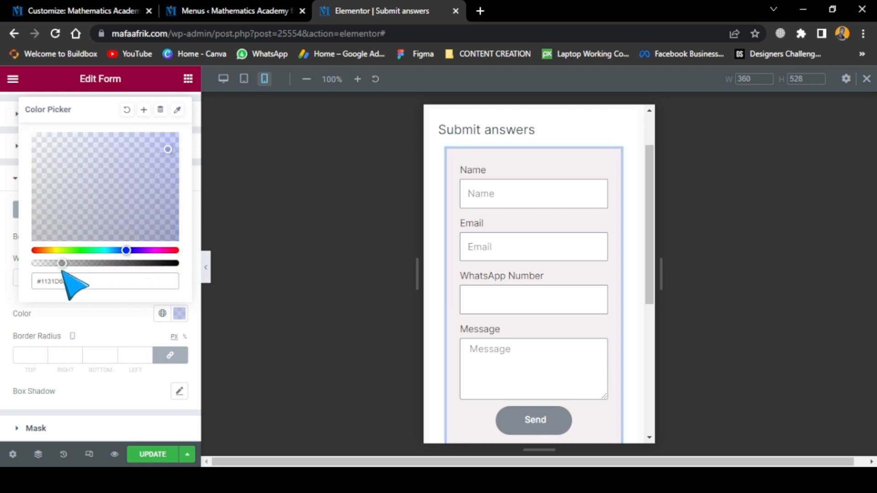
pyautogui.click(102, 317)
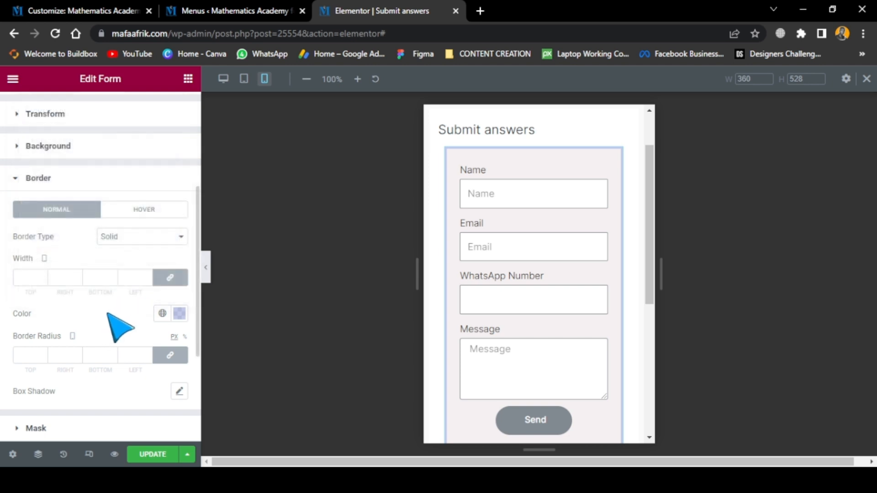
# Set the form's border width to 2 and its border radius to 10 px on all sides for mobile
pyautogui.click(35, 279)
pyautogui.write('2')
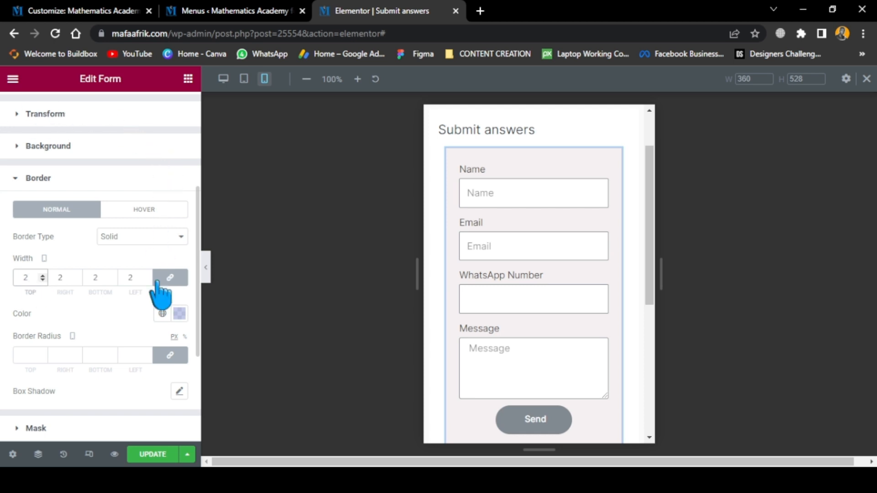
pyautogui.scroll(-2, 164, 291)
pyautogui.scroll(1, 64, 258)
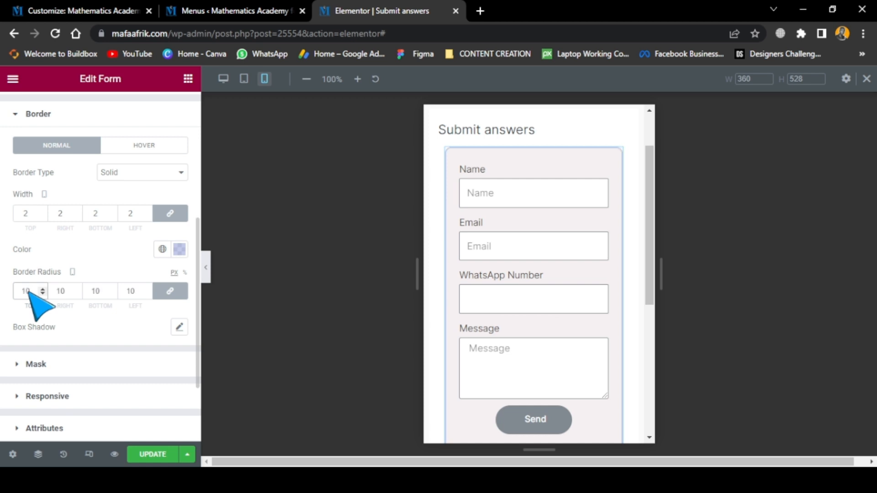
pyautogui.scroll(-1, 442, 202)
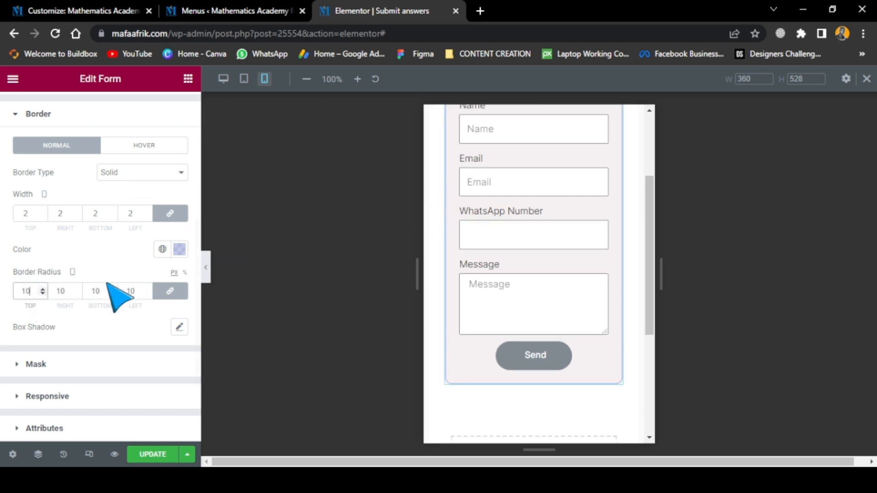
# Add a box shadow to the form with colour rgba(0, 0, 0, 0.27) and a vertical offset of 3
pyautogui.click(179, 327)
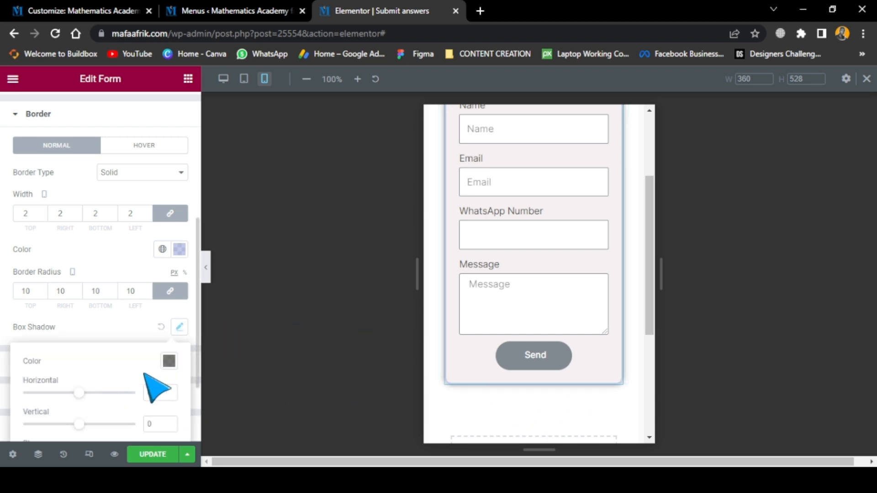
pyautogui.click(169, 365)
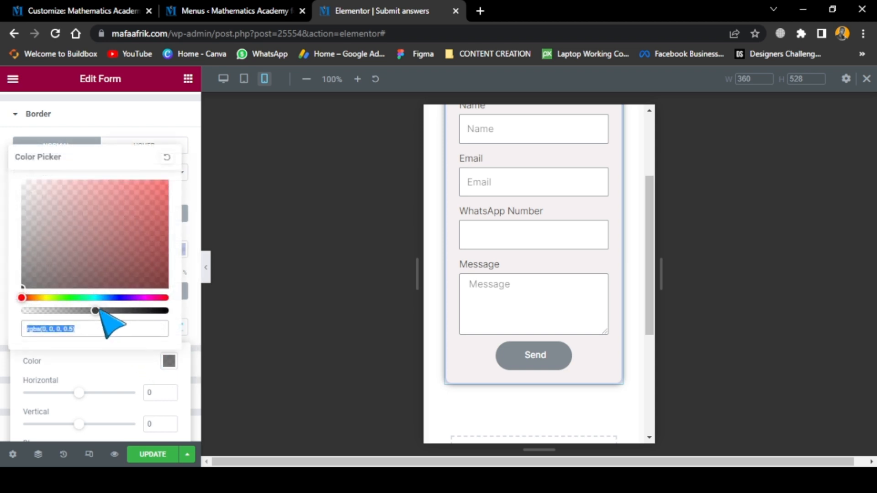
pyautogui.moveTo(96, 310); pyautogui.dragTo(64, 310)
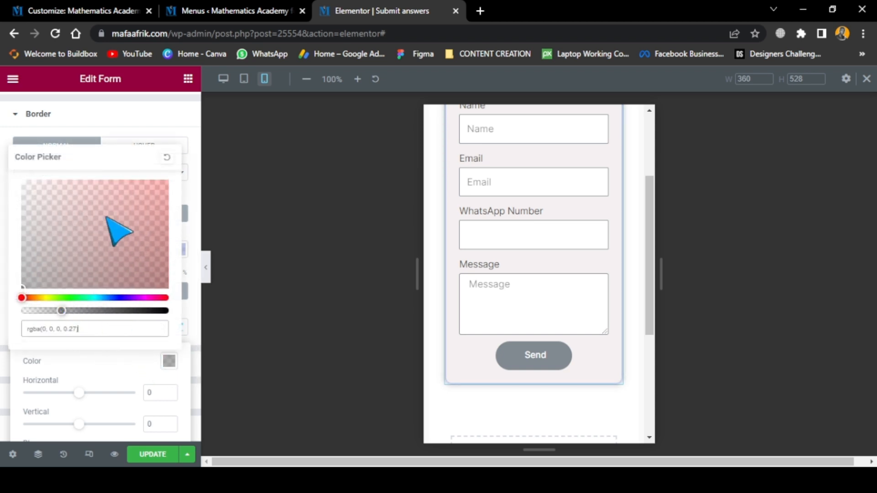
pyautogui.click(120, 375)
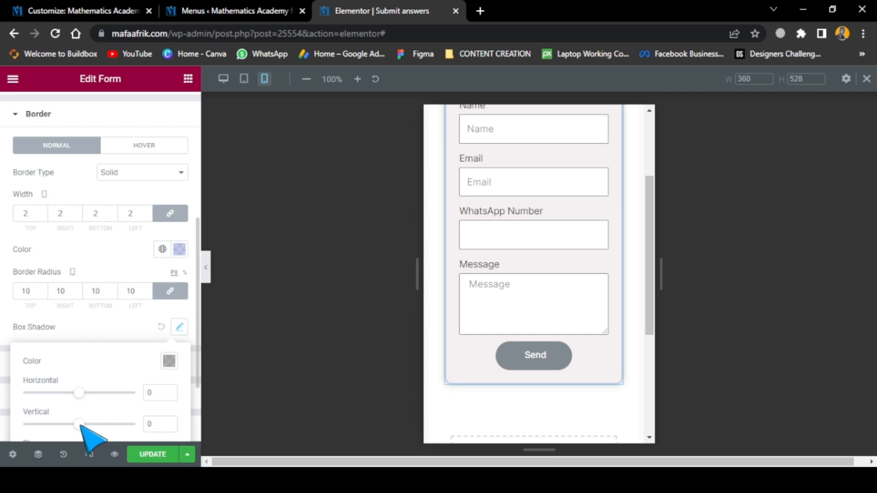
pyautogui.moveTo(80, 424); pyautogui.dragTo(80, 425)
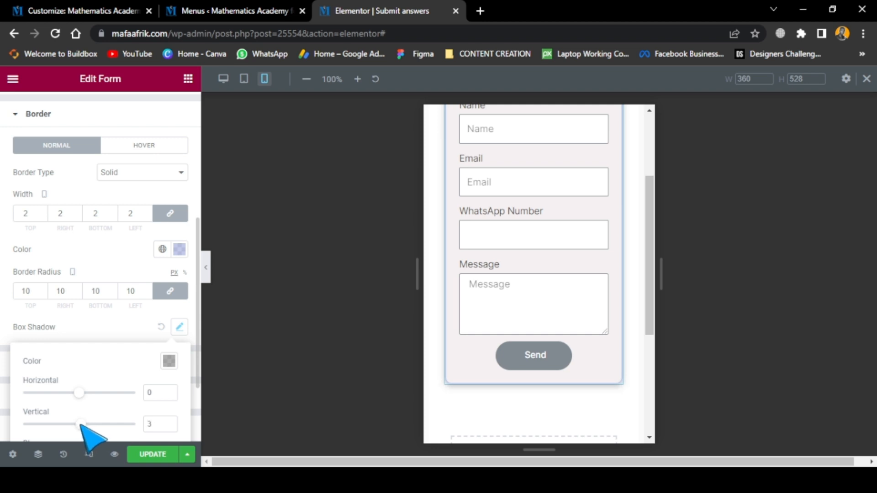
# Update the page and check the form's border and shadow in the desktop preview
pyautogui.click(160, 451)
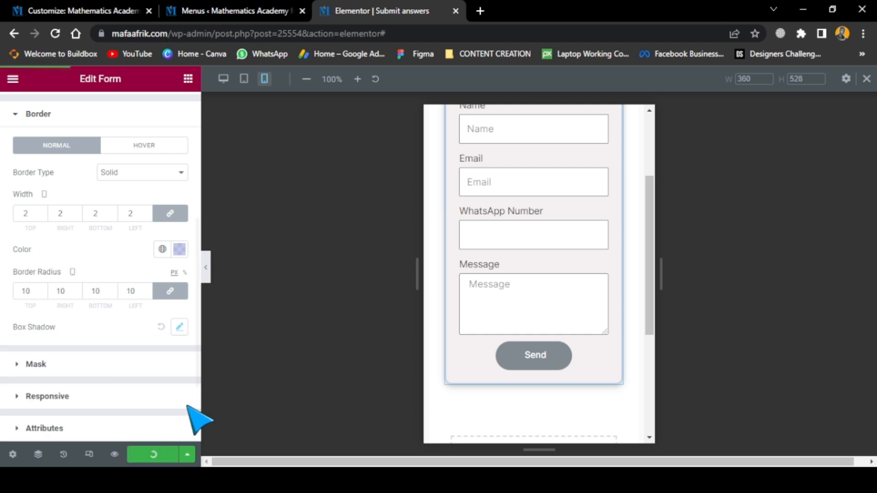
pyautogui.click(224, 79)
pyautogui.scroll(-3, 554, 274)
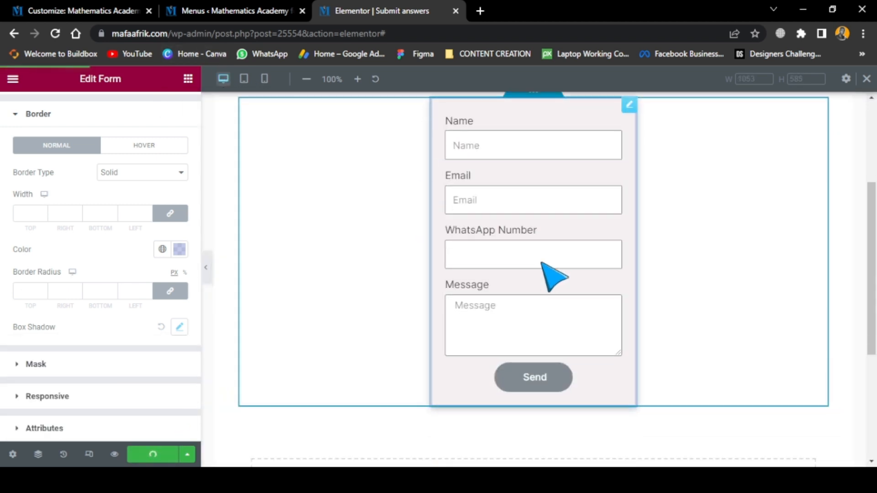
pyautogui.scroll(3, 685, 319)
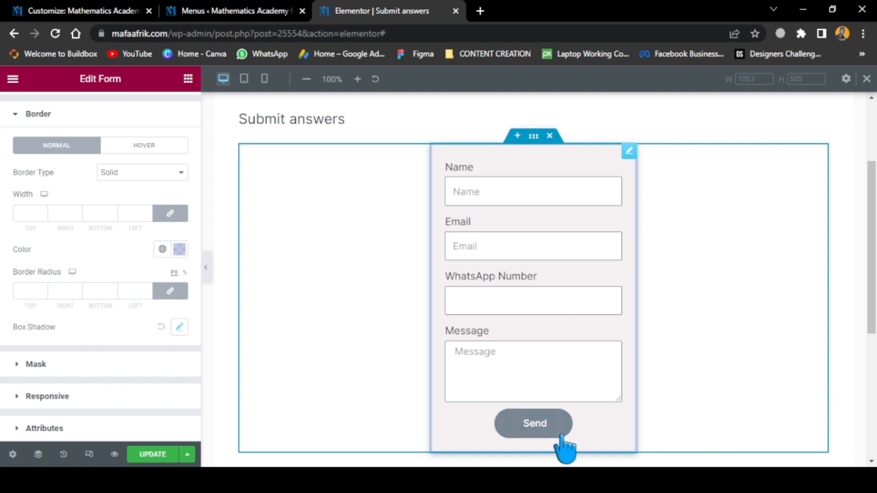
pyautogui.scroll(1, 153, 151)
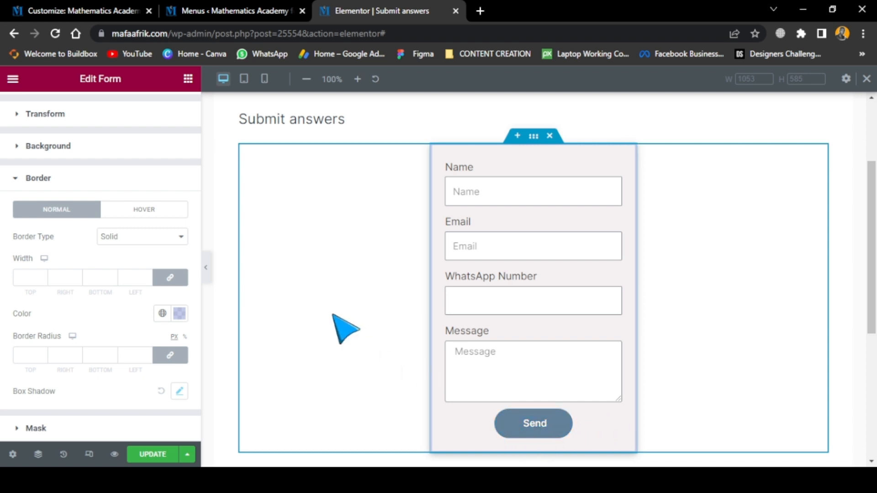
pyautogui.scroll(4, 28, 182)
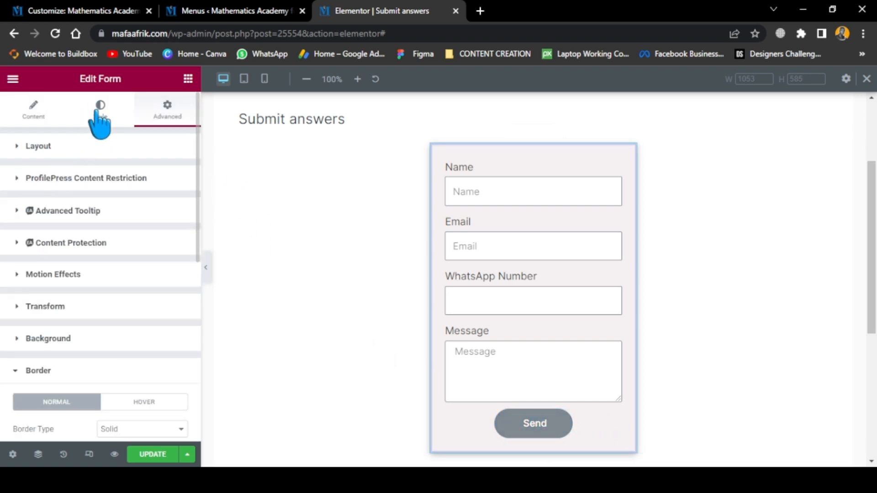
# Set the normal background colour of the form's Next & Submit button to a vivid blue
pyautogui.click(98, 132)
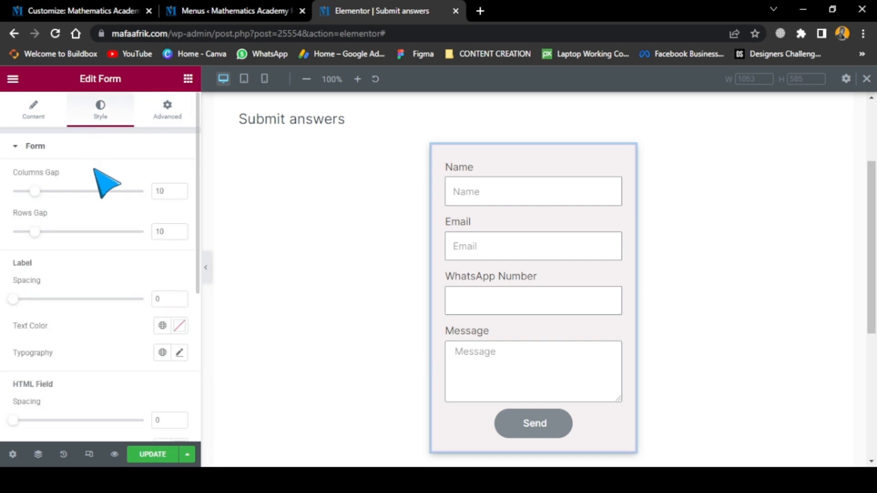
pyautogui.click(23, 151)
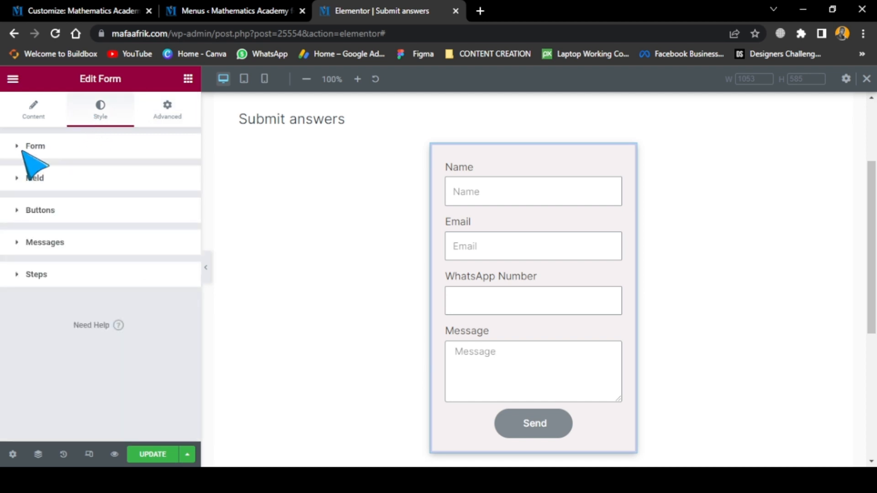
pyautogui.click(39, 218)
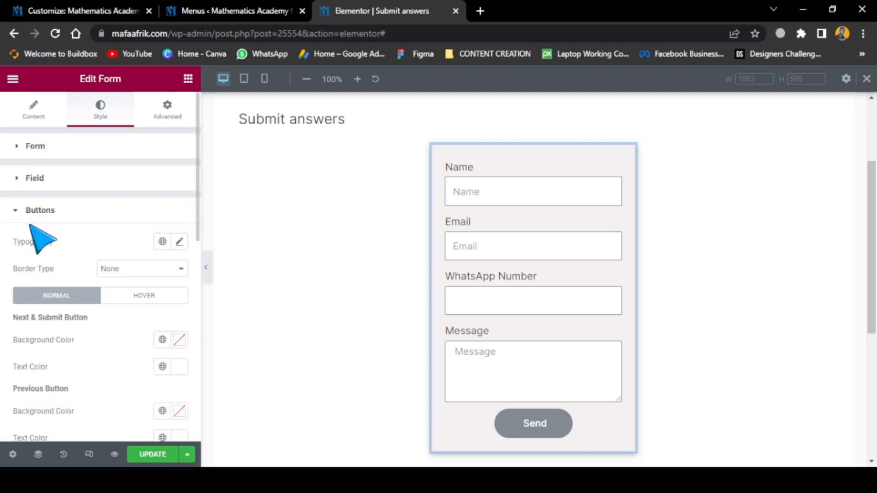
pyautogui.click(179, 341)
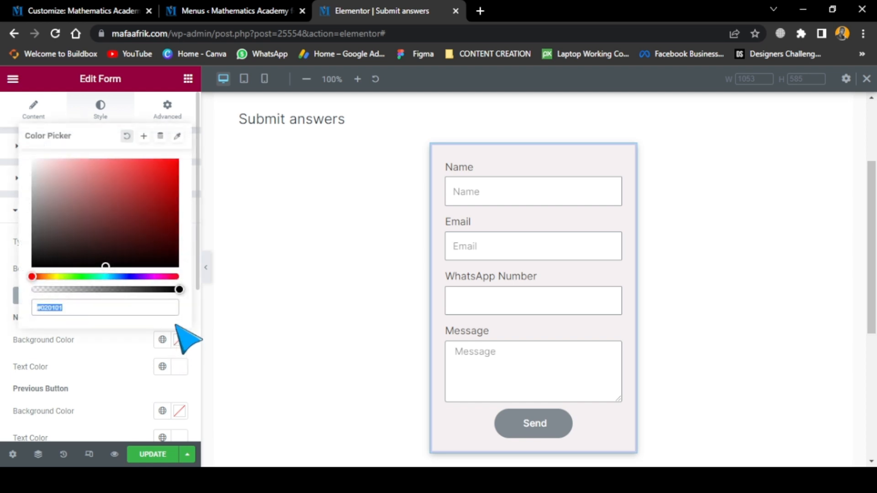
pyautogui.click(126, 276)
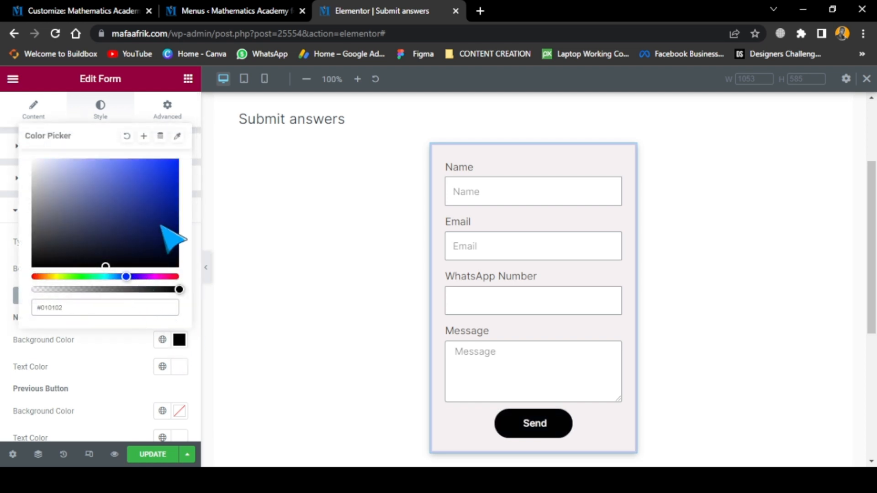
pyautogui.click(167, 185)
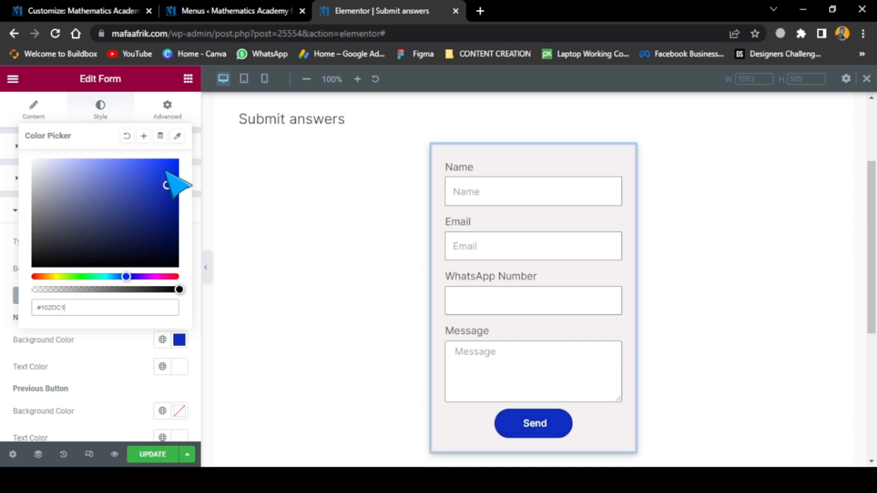
pyautogui.click(121, 338)
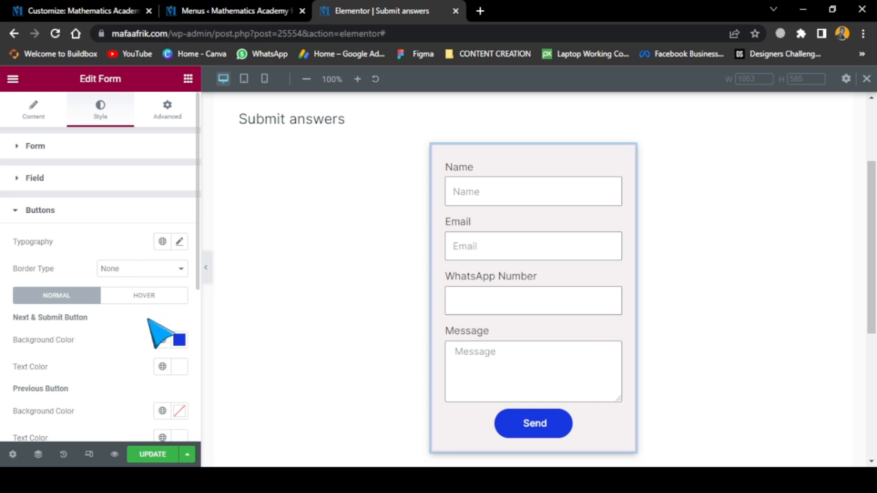
# Try a solid border of width 2 on the form's buttons and reset the border type to None
pyautogui.click(128, 289)
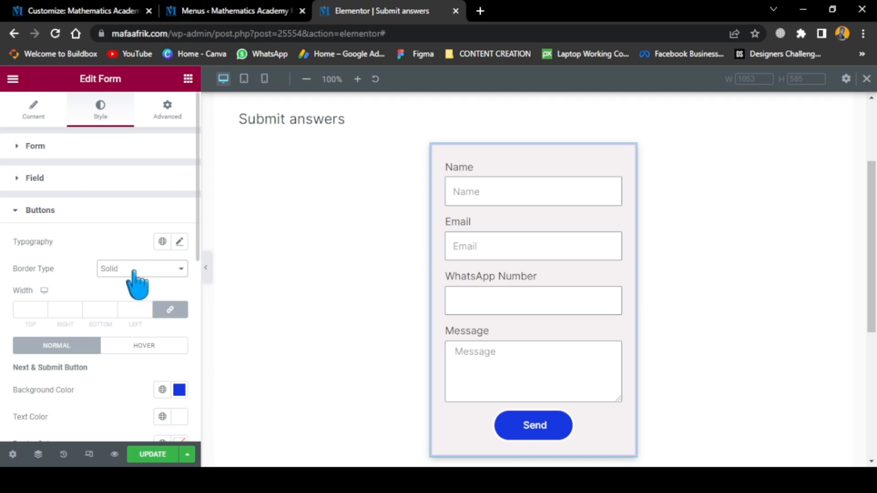
pyautogui.click(36, 310)
pyautogui.write('2')
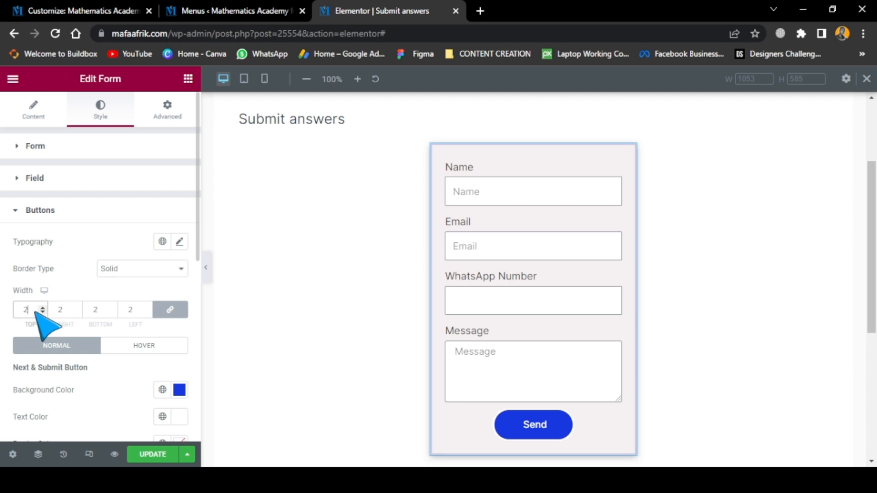
pyautogui.press('BackSpace')
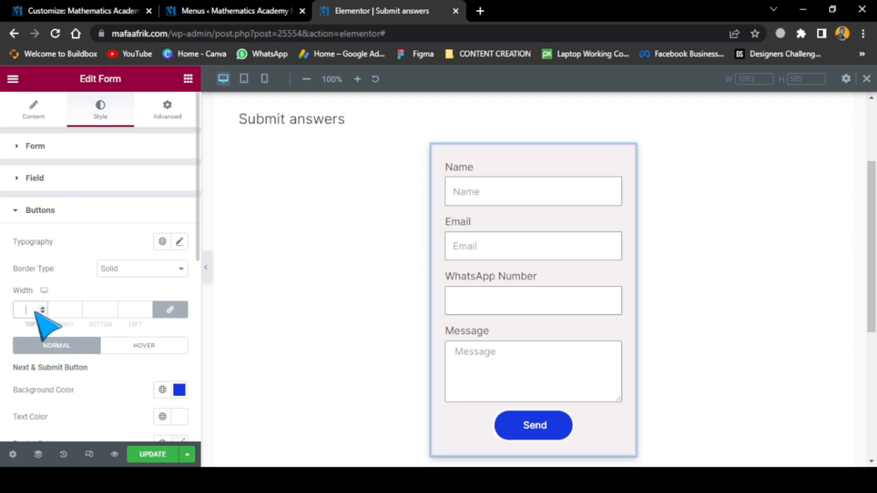
pyautogui.click(124, 290)
# Set the buttons' border radius to 10 px on all sides
pyautogui.scroll(-1, 113, 339)
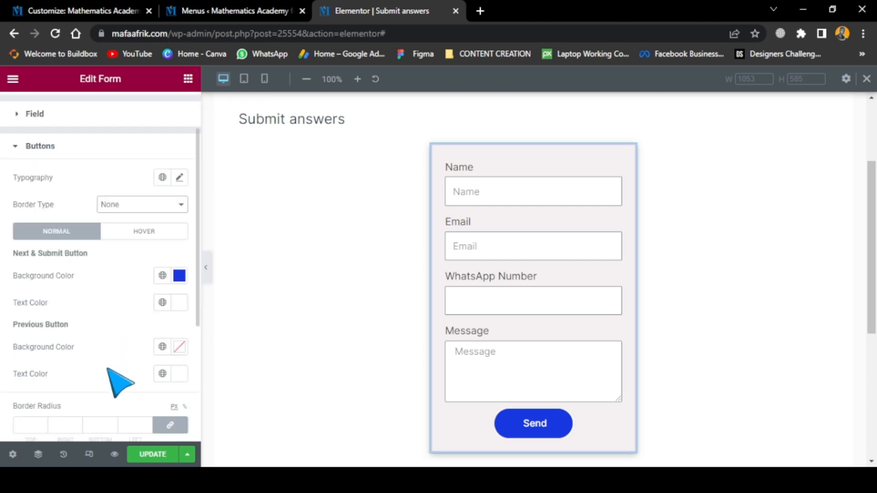
pyautogui.scroll(-1, 112, 388)
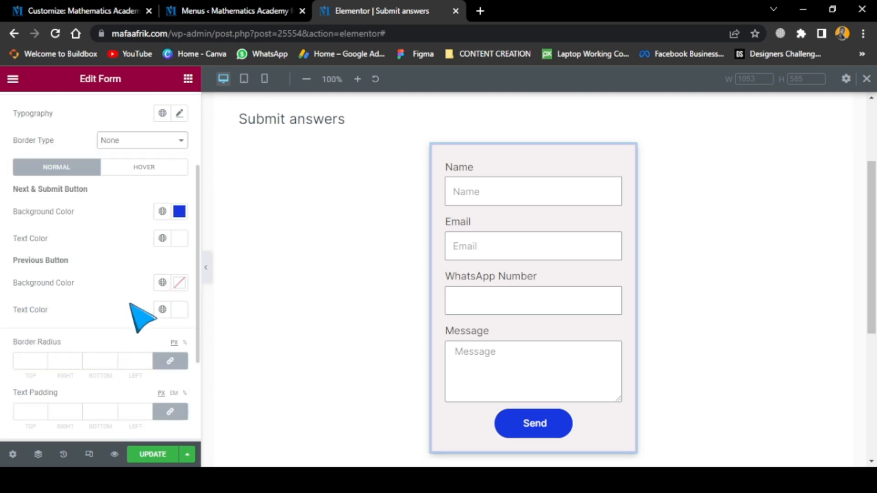
pyautogui.scroll(3, 131, 305)
pyautogui.scroll(-4, 131, 310)
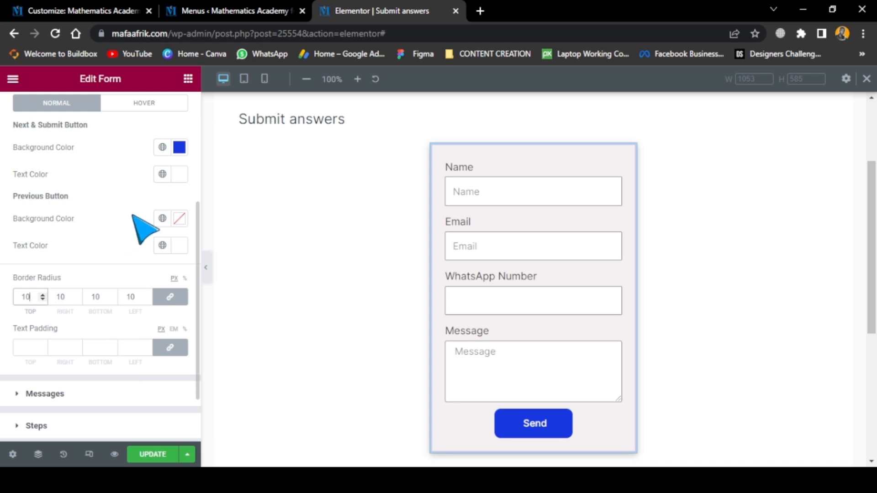
# Set the Next & Submit button's hover background colour to white, #ffffff
pyautogui.click(157, 103)
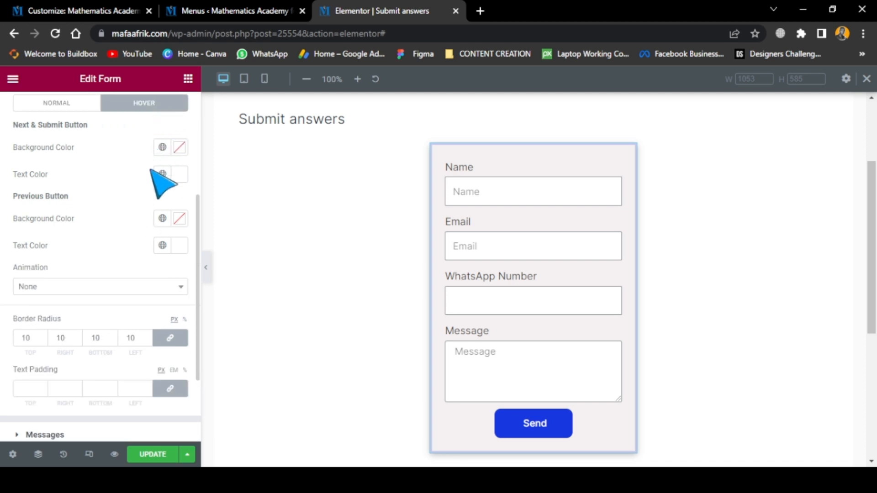
pyautogui.click(179, 148)
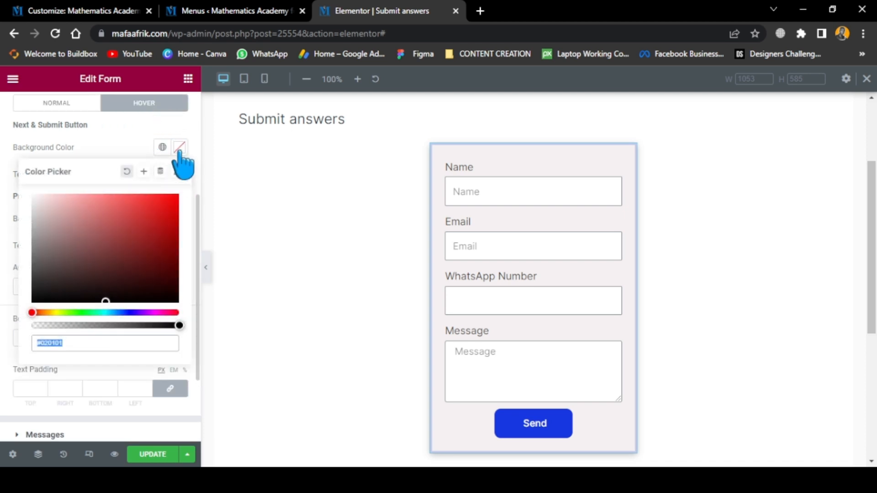
pyautogui.write('#ffffff')
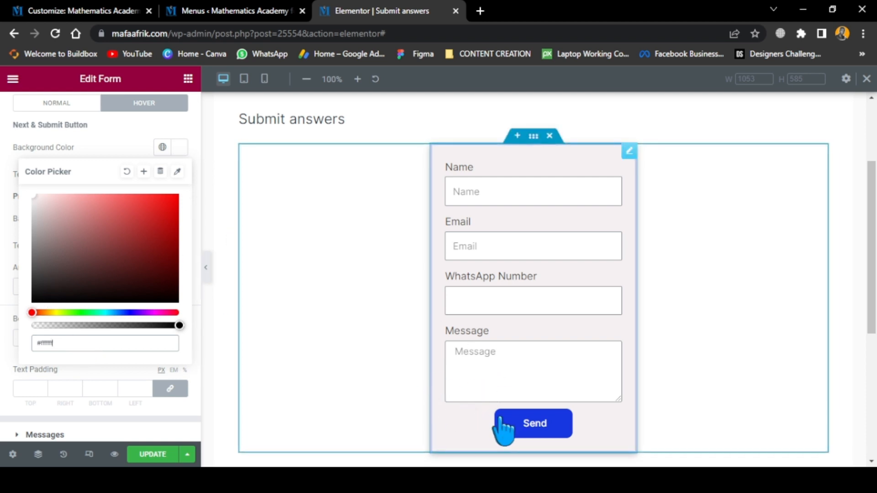
pyautogui.click(112, 151)
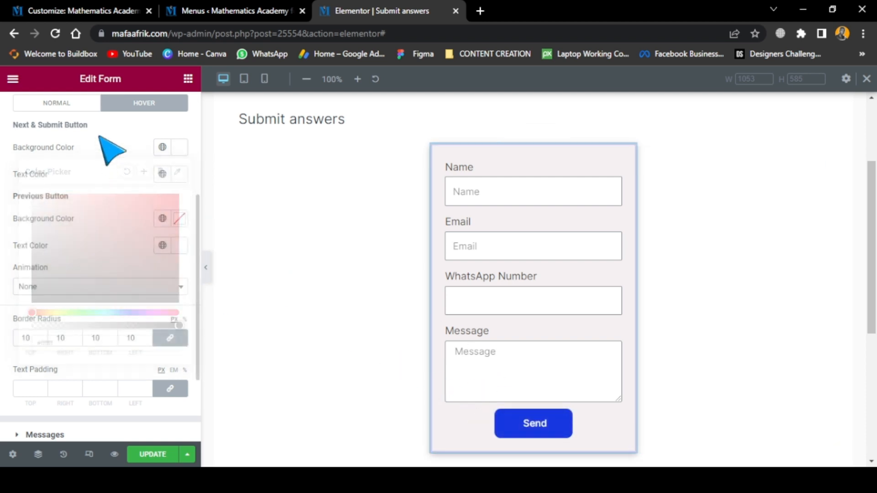
# Set the Next & Submit button's hover text colour to blue and check the effect on the Send button
pyautogui.click(180, 175)
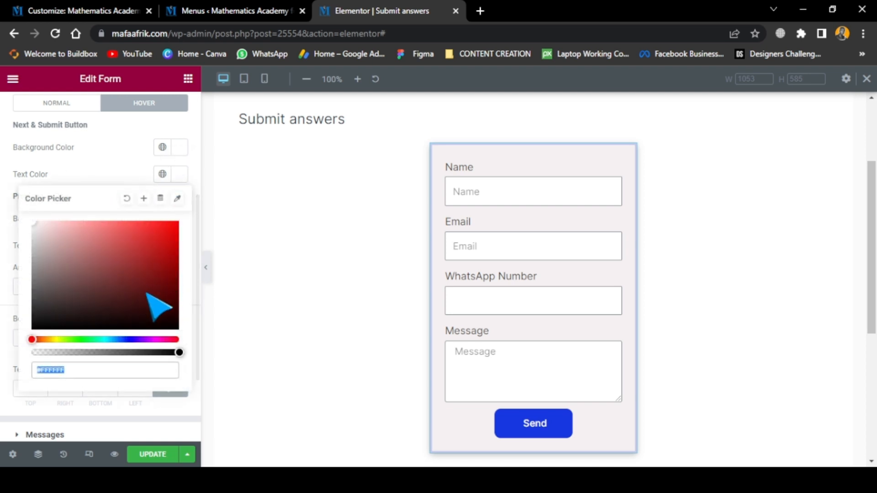
pyautogui.click(128, 340)
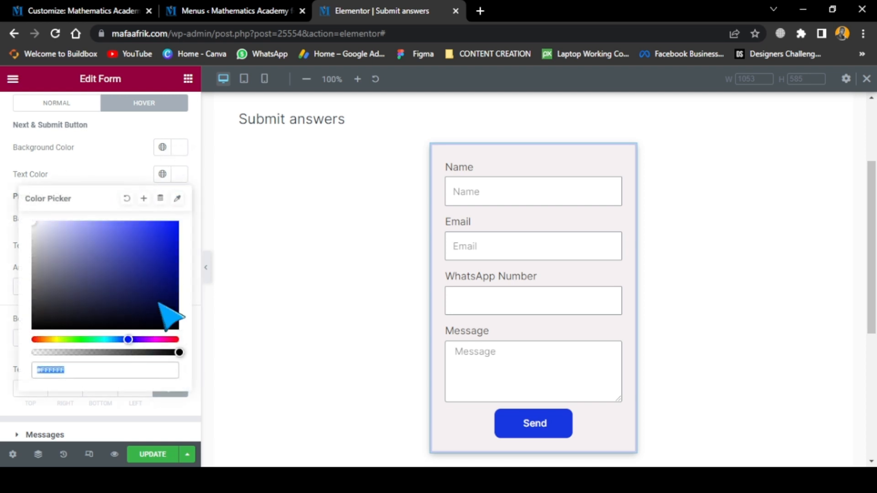
pyautogui.click(166, 248)
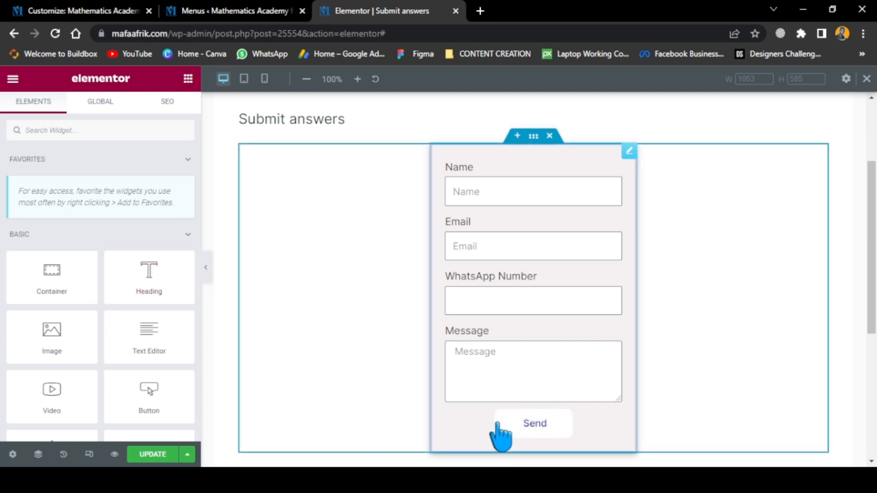
# Reopen the form's button style settings in the hover state
pyautogui.click(629, 152)
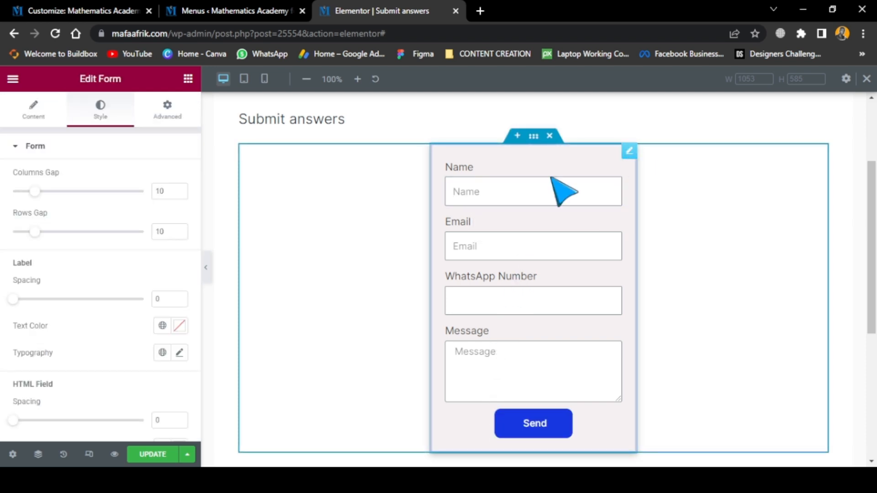
pyautogui.click(46, 149)
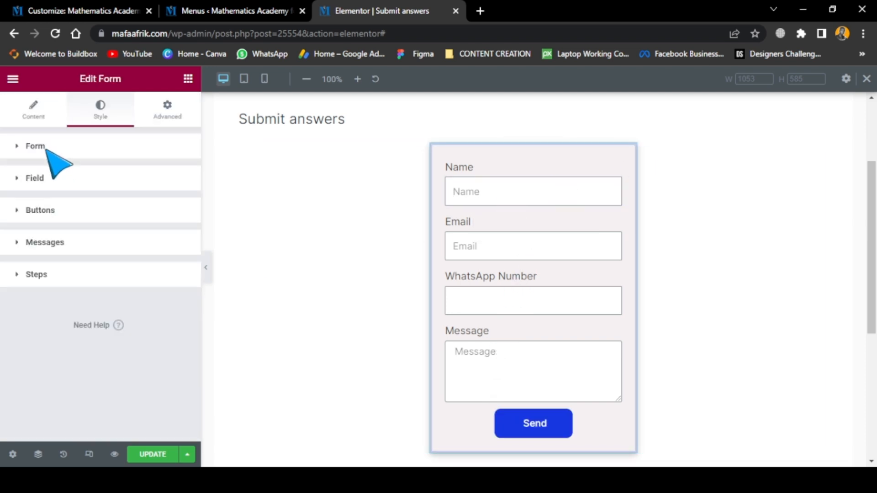
pyautogui.click(46, 211)
pyautogui.scroll(-2, 142, 320)
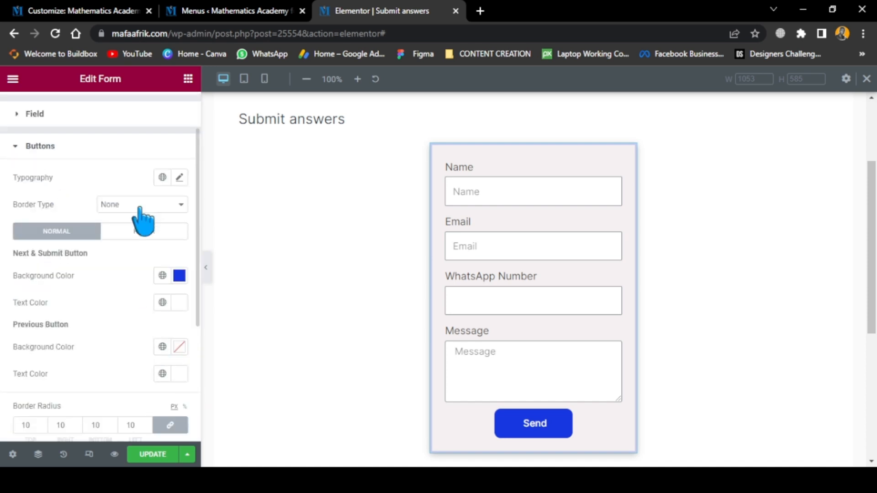
pyautogui.click(144, 231)
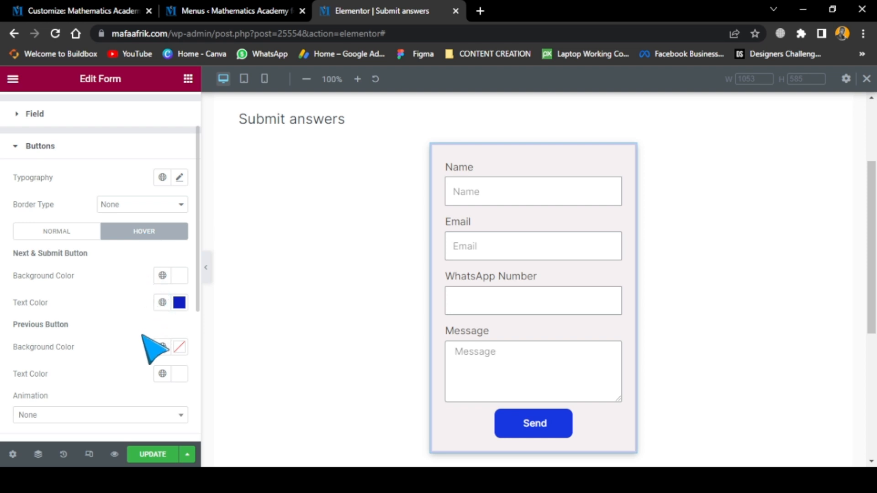
# Review the buttons' hover colours, animation choices, border radius and text padding settings
pyautogui.scroll(-1, 136, 399)
pyautogui.scroll(-1, 137, 399)
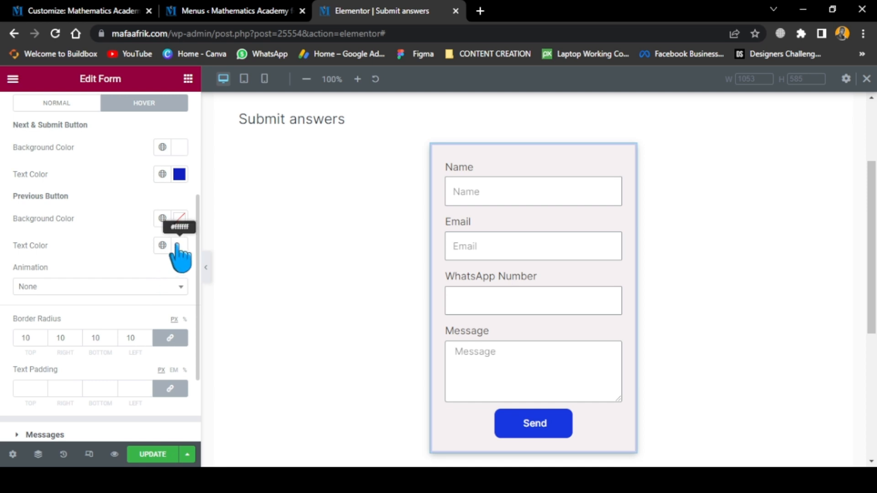
pyautogui.scroll(-1, 166, 308)
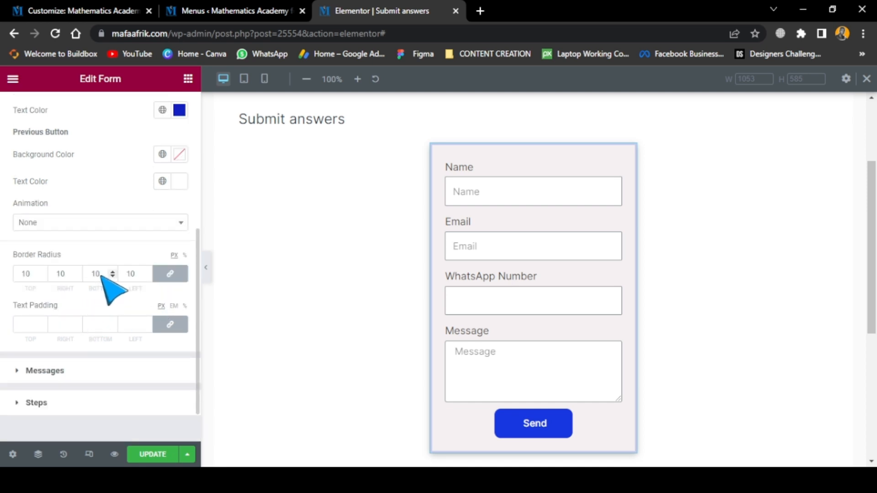
pyautogui.scroll(1, 105, 281)
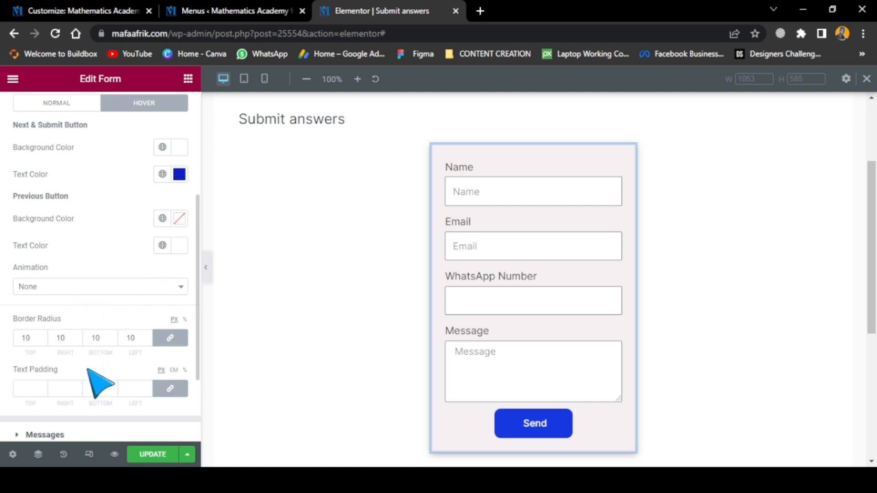
pyautogui.scroll(-1, 97, 385)
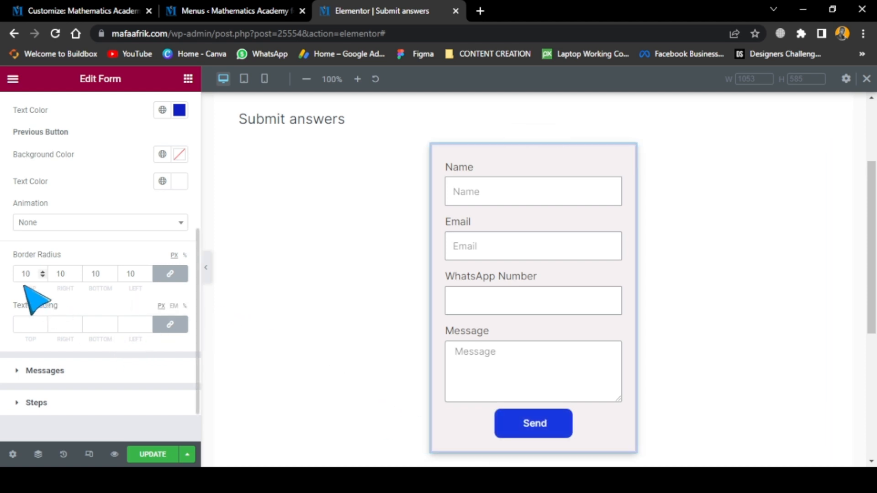
pyautogui.scroll(1, 84, 246)
pyautogui.scroll(1, 84, 247)
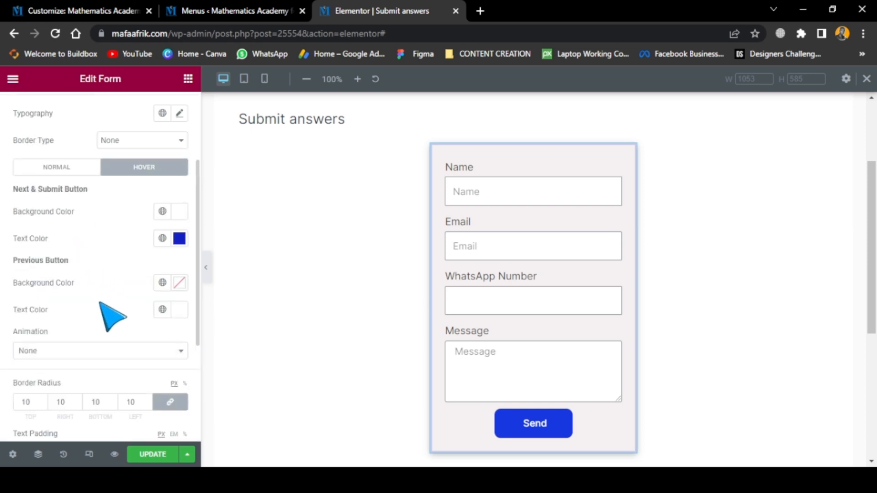
pyautogui.scroll(-1, 114, 329)
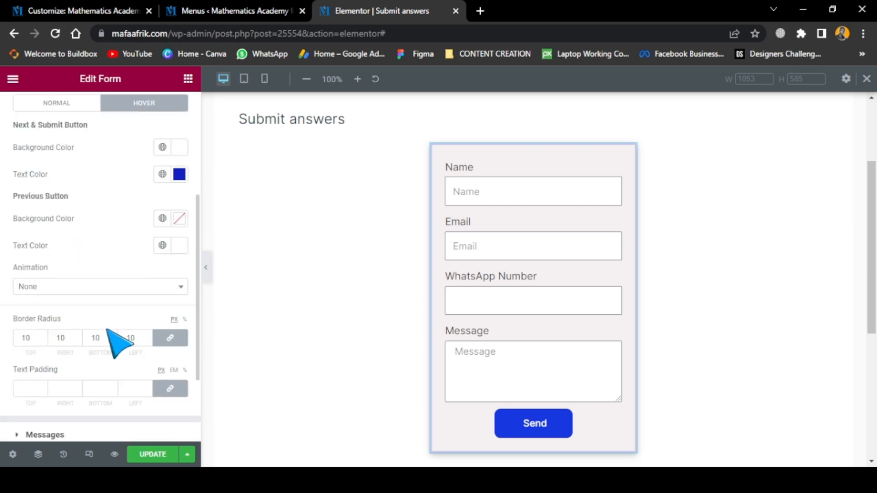
pyautogui.click(84, 288)
pyautogui.click(84, 289)
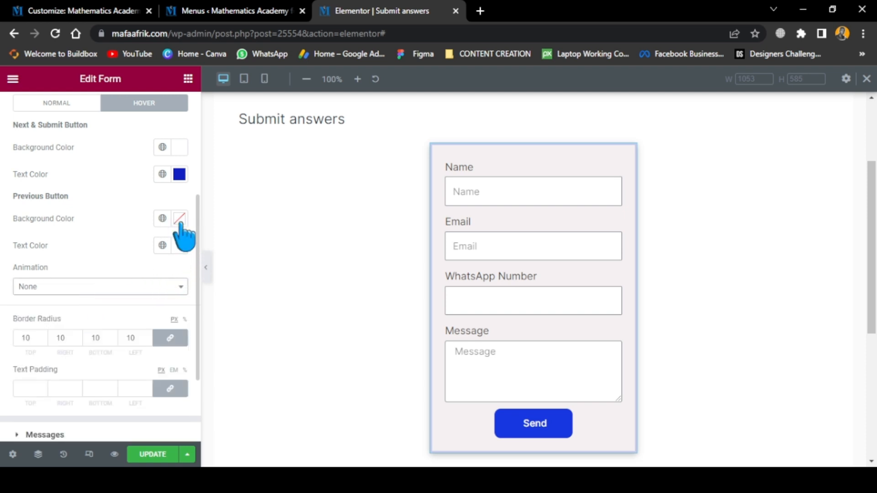
pyautogui.scroll(2, 182, 233)
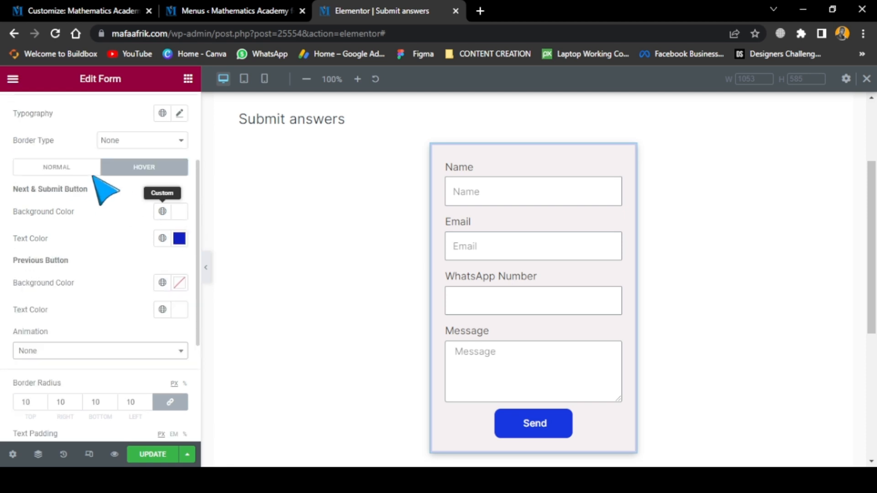
# Set the form buttons' border type to Solid and the Previous Button's hover border colour to blue, #0D27EE
pyautogui.click(123, 164)
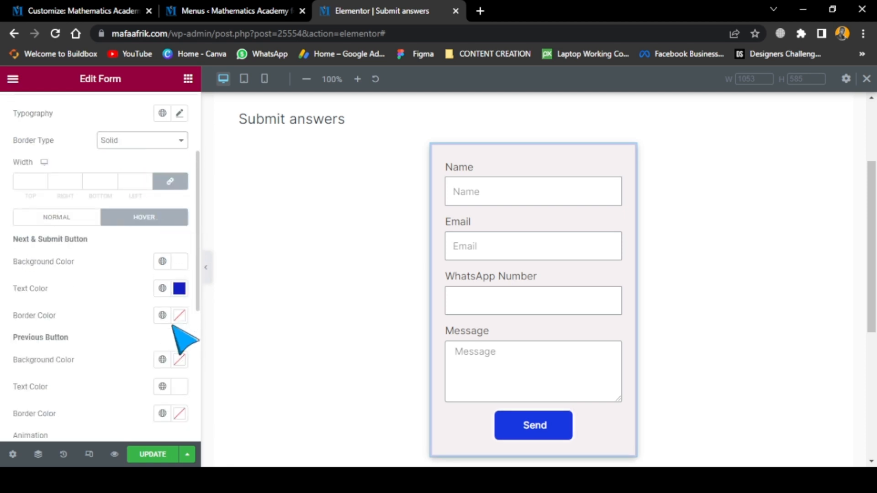
pyautogui.scroll(-2, 177, 401)
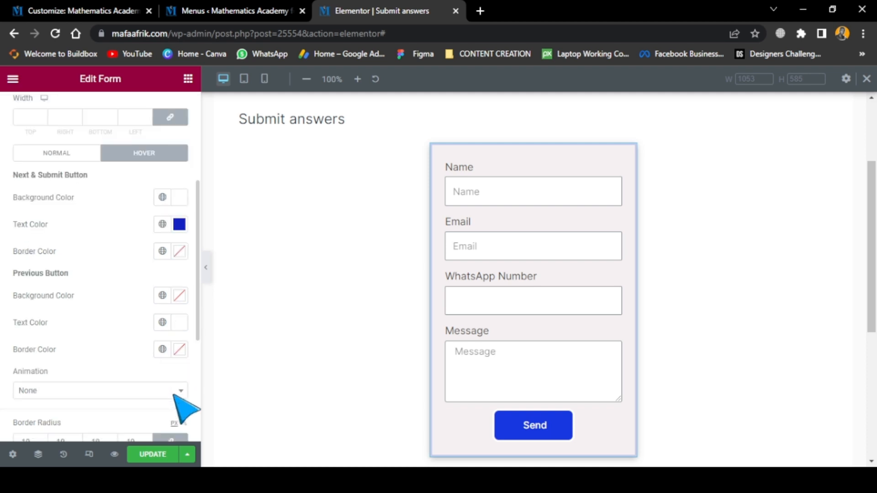
pyautogui.click(179, 350)
pyautogui.click(128, 286)
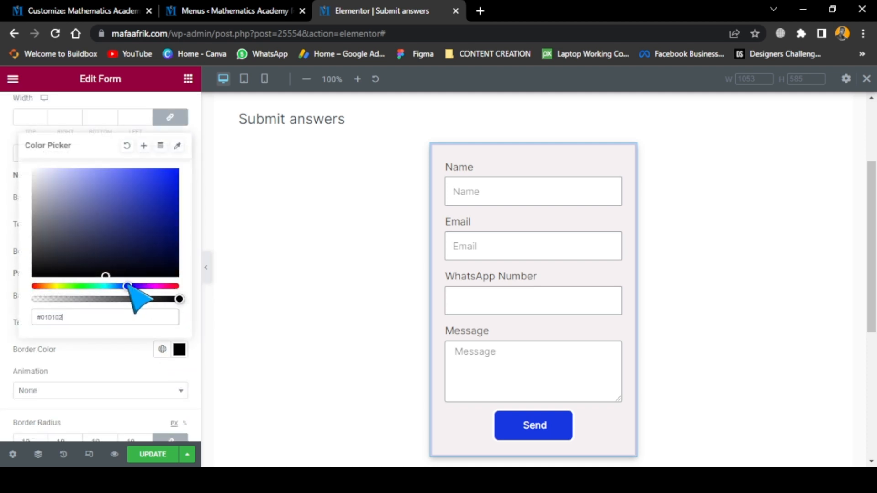
pyautogui.click(175, 174)
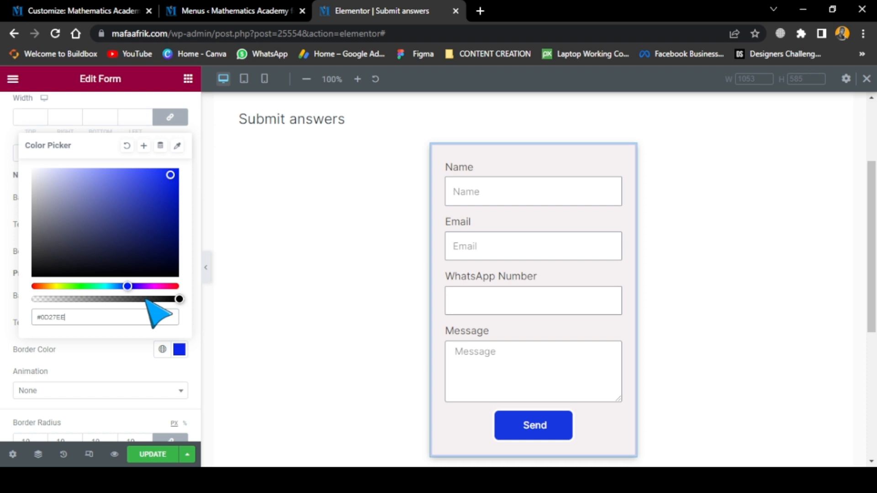
pyautogui.click(122, 361)
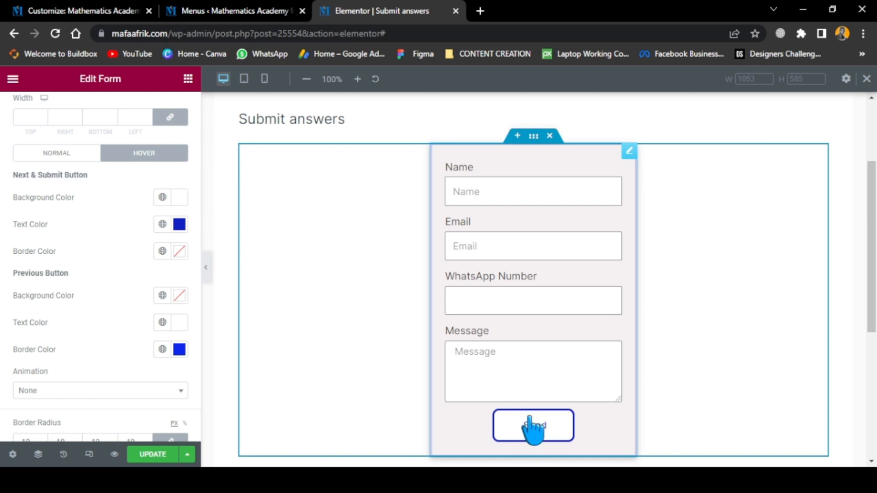
pyautogui.scroll(-3, 519, 360)
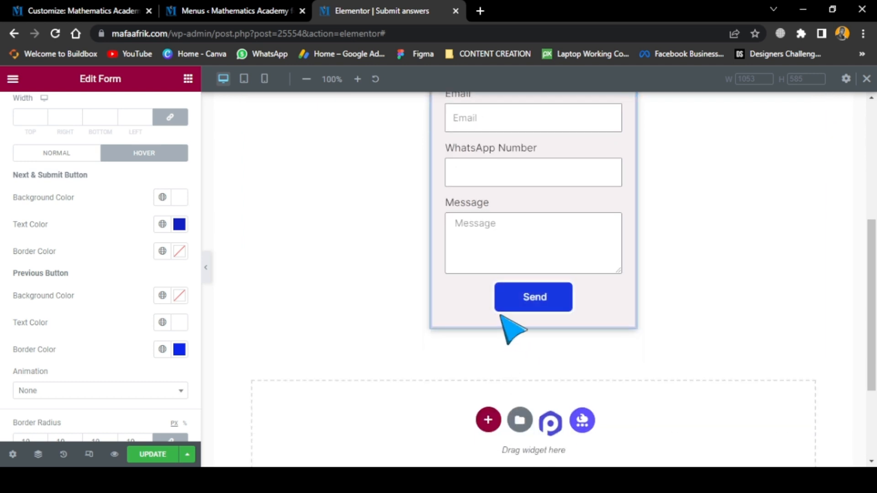
pyautogui.scroll(2, 514, 296)
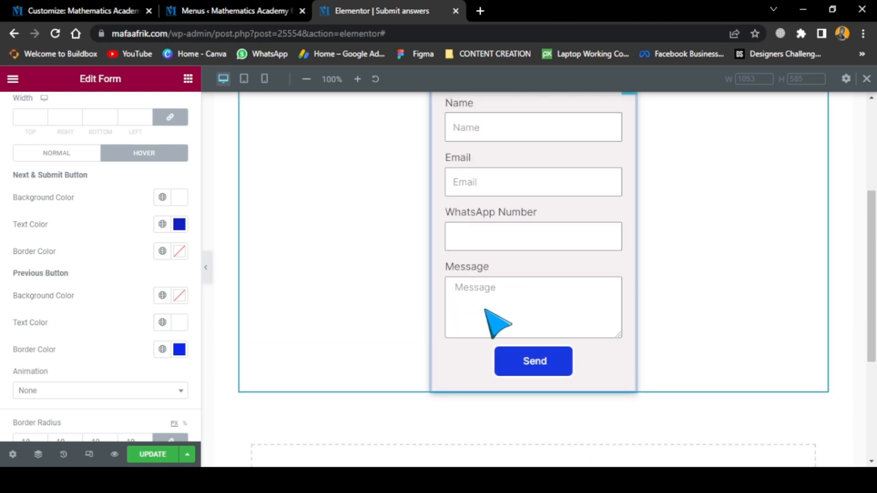
pyautogui.scroll(2, 501, 319)
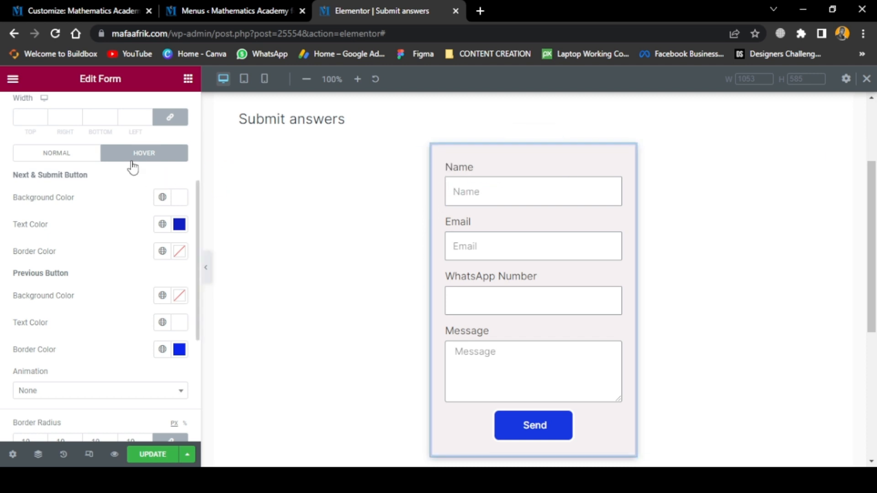
# Add a Heading widget above the form, inside the form's container
pyautogui.scroll(4, 179, 123)
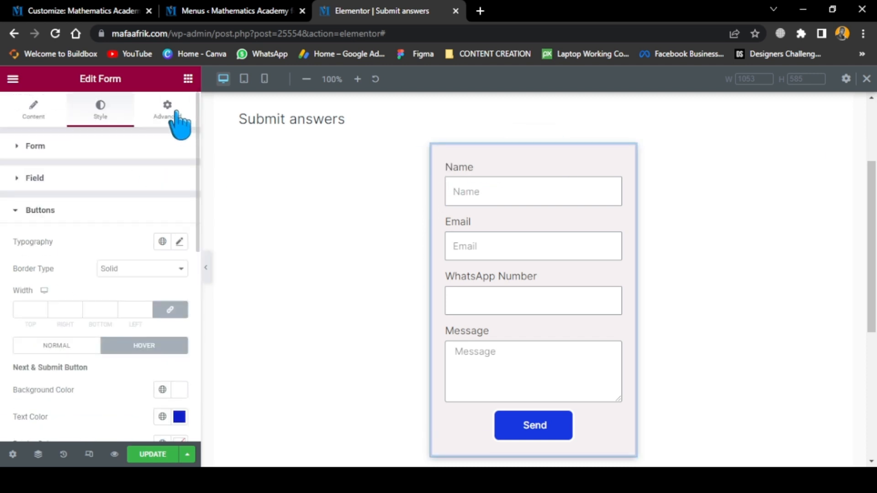
pyautogui.click(175, 112)
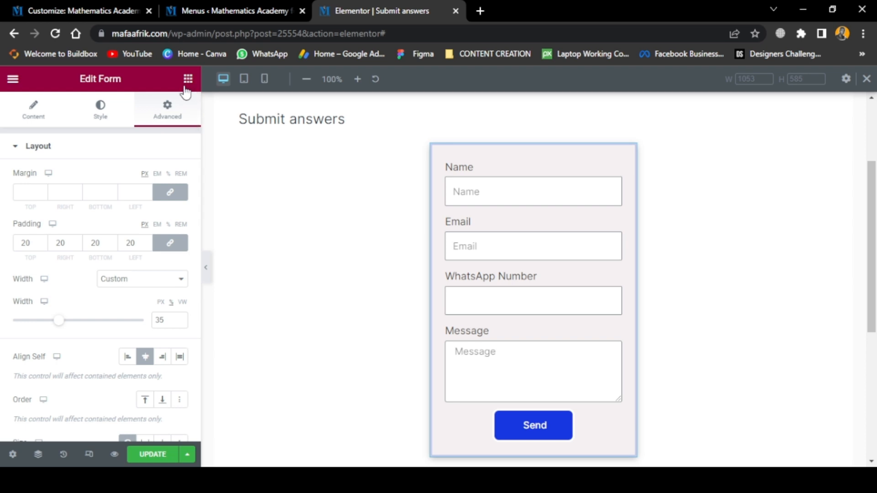
pyautogui.click(369, 170)
pyautogui.moveTo(143, 241); pyautogui.dragTo(316, 155)
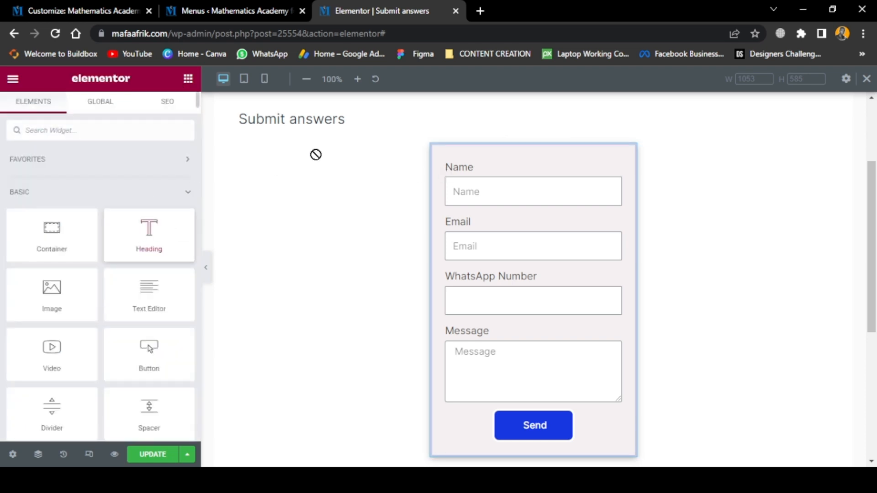
pyautogui.moveTo(458, 138); pyautogui.dragTo(490, 173)
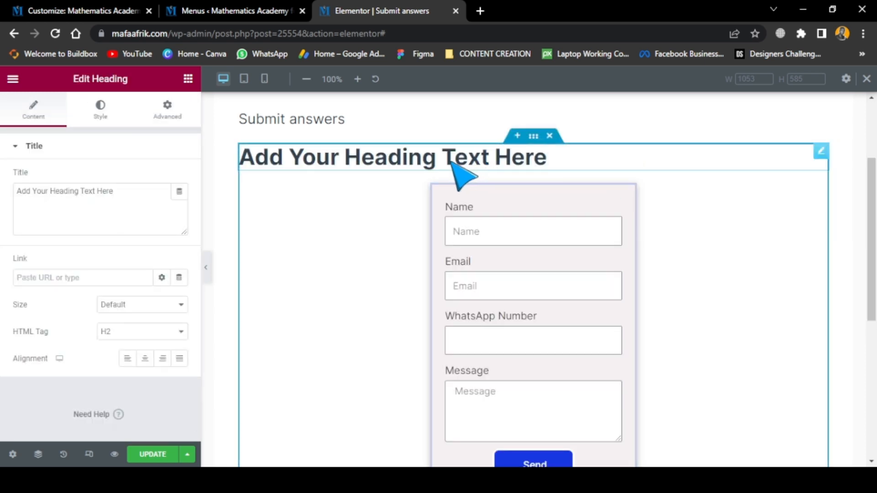
# Set the new heading's title to "Contact Us" and align it to the centre
pyautogui.click(122, 193)
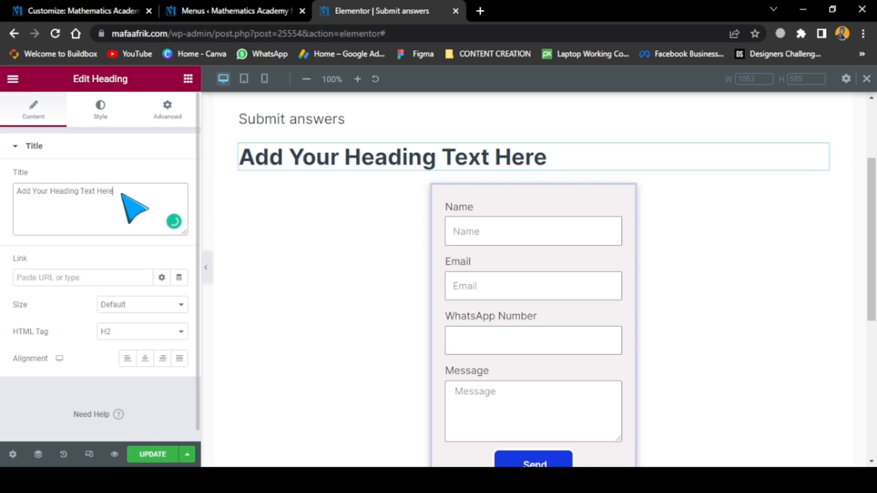
pyautogui.hotkey('ctrl', 'a')
pyautogui.write('C')
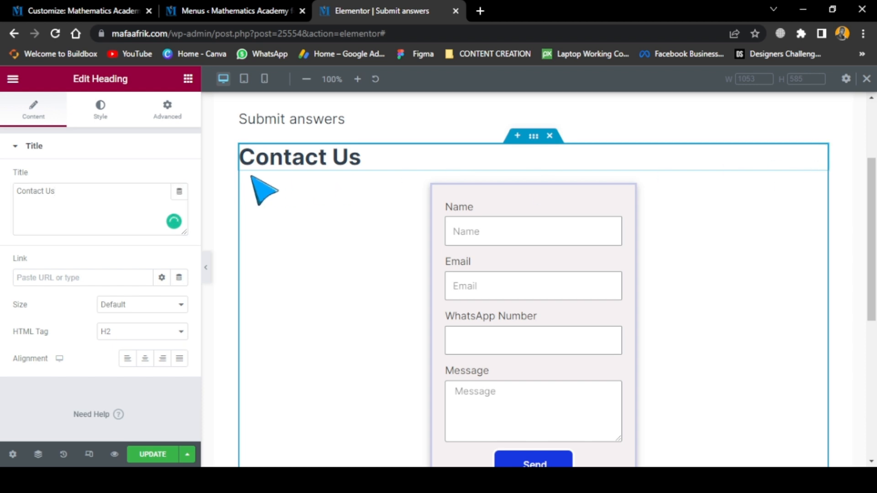
pyautogui.click(149, 365)
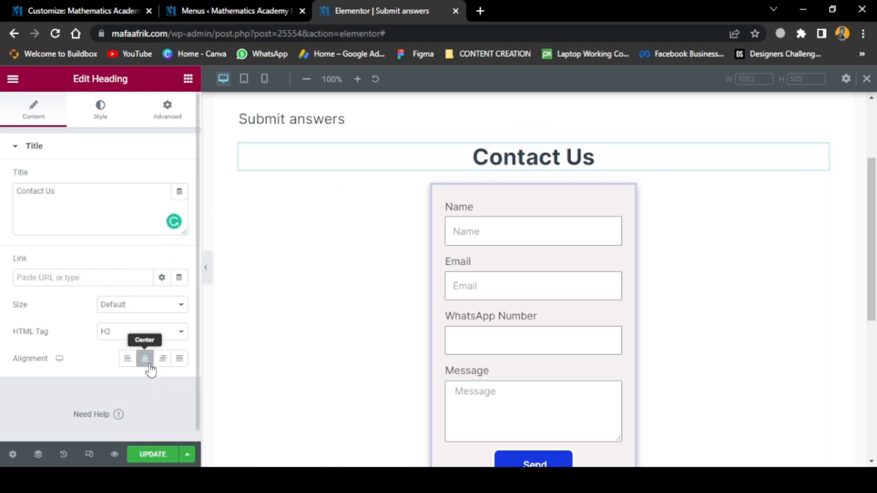
pyautogui.scroll(-3, 714, 231)
pyautogui.scroll(3, 714, 231)
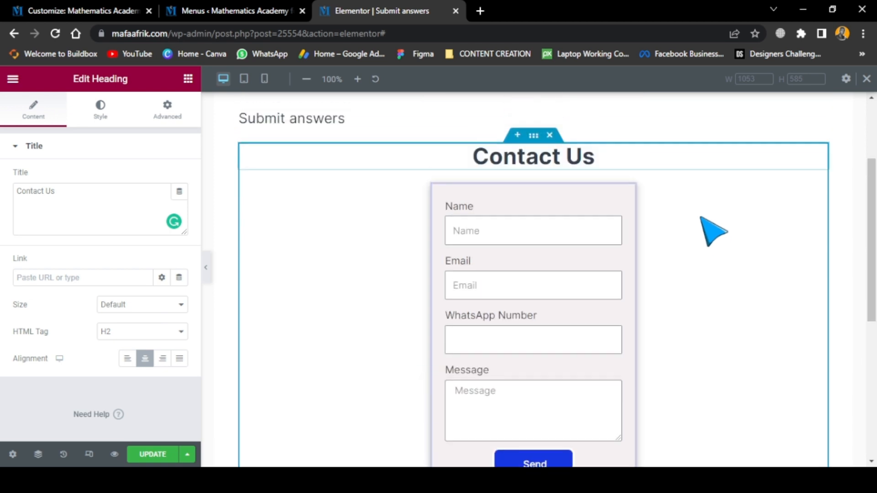
pyautogui.scroll(-5, 615, 391)
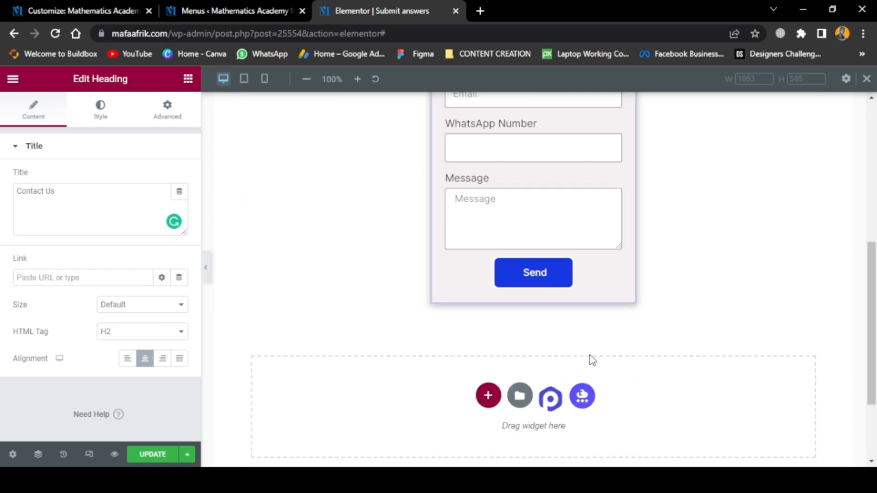
pyautogui.scroll(5, 603, 368)
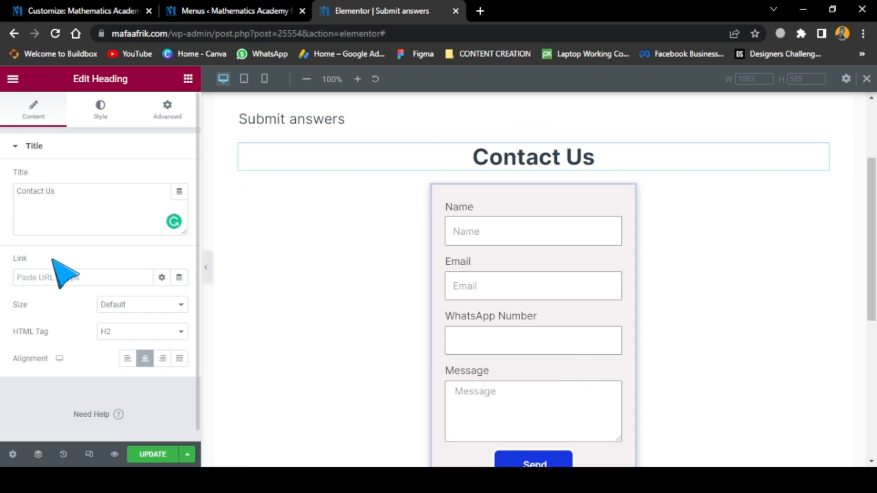
pyautogui.scroll(-5, 568, 261)
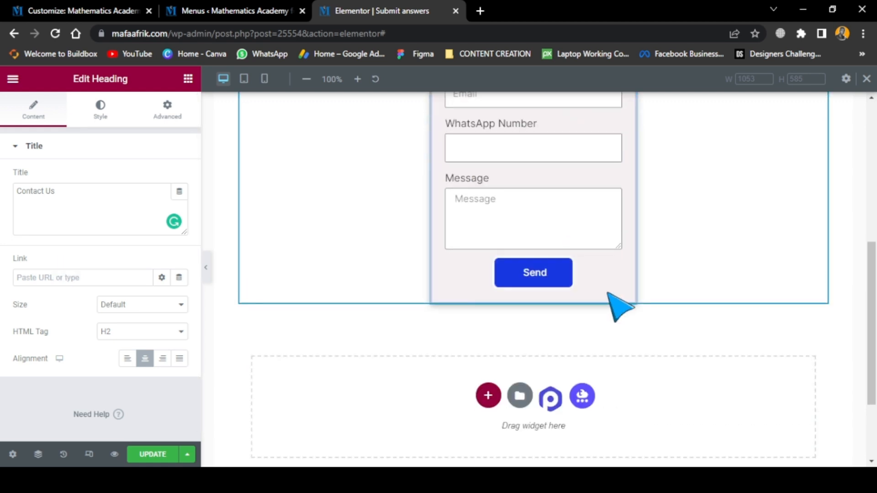